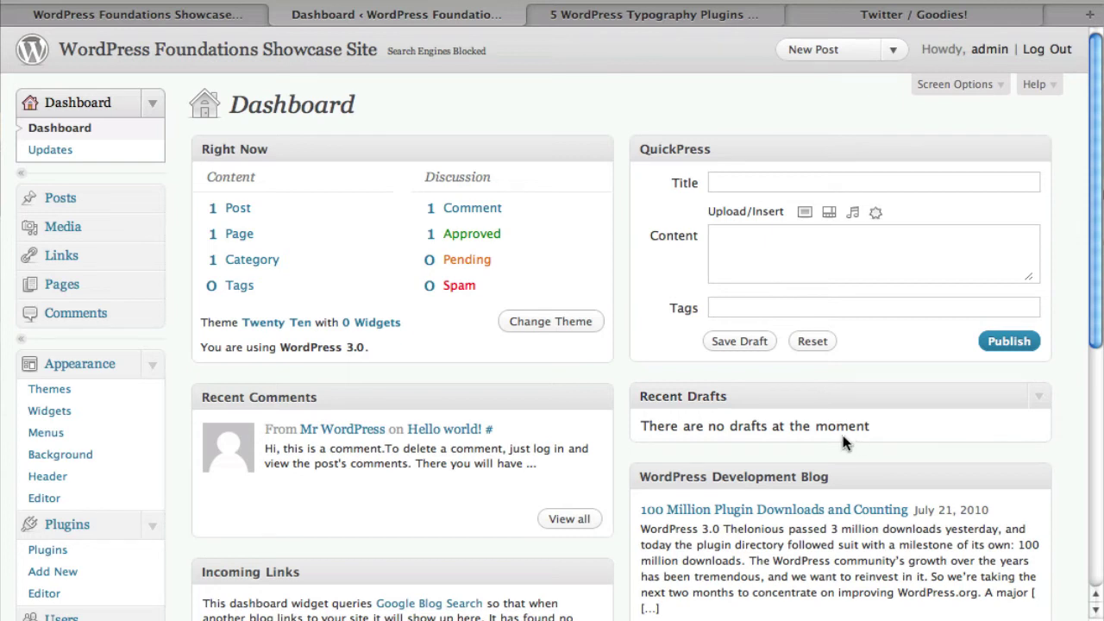
# - Examine the sidebar's social icons on the WordPress typography plugins article
pyautogui.click(598, 17)
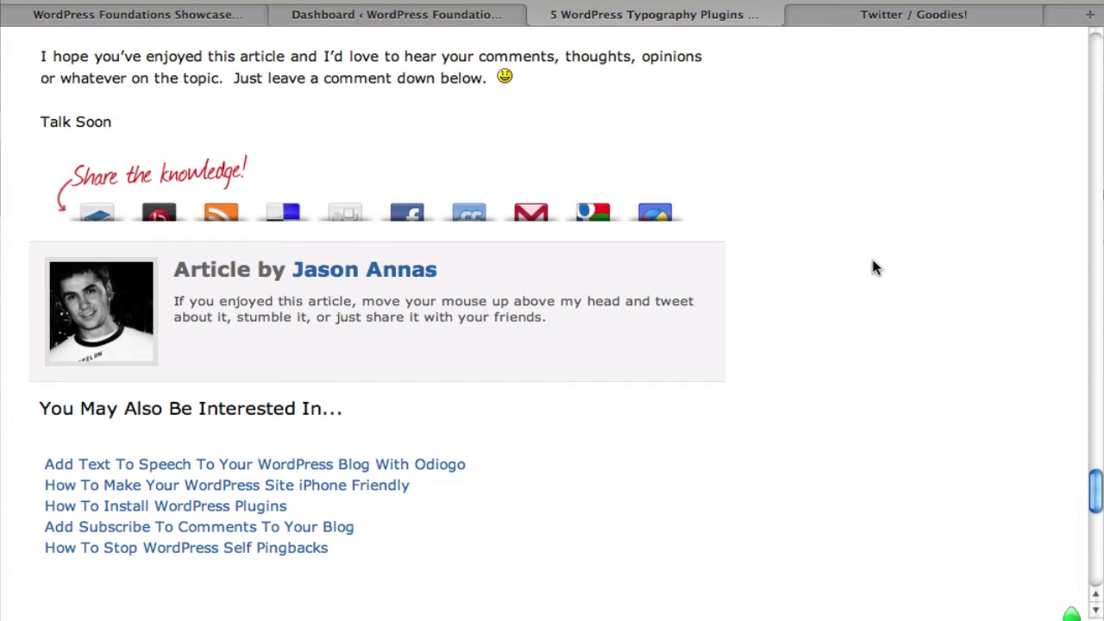
pyautogui.moveTo(159, 215)
pyautogui.scroll(20, 897, 279)
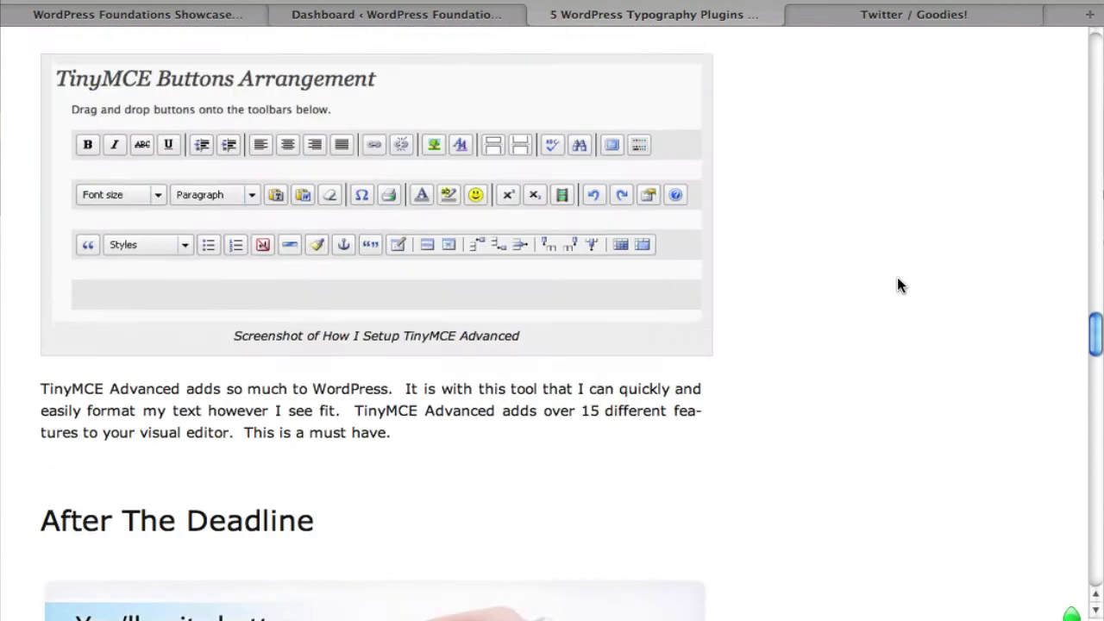
pyautogui.scroll(20, 897, 278)
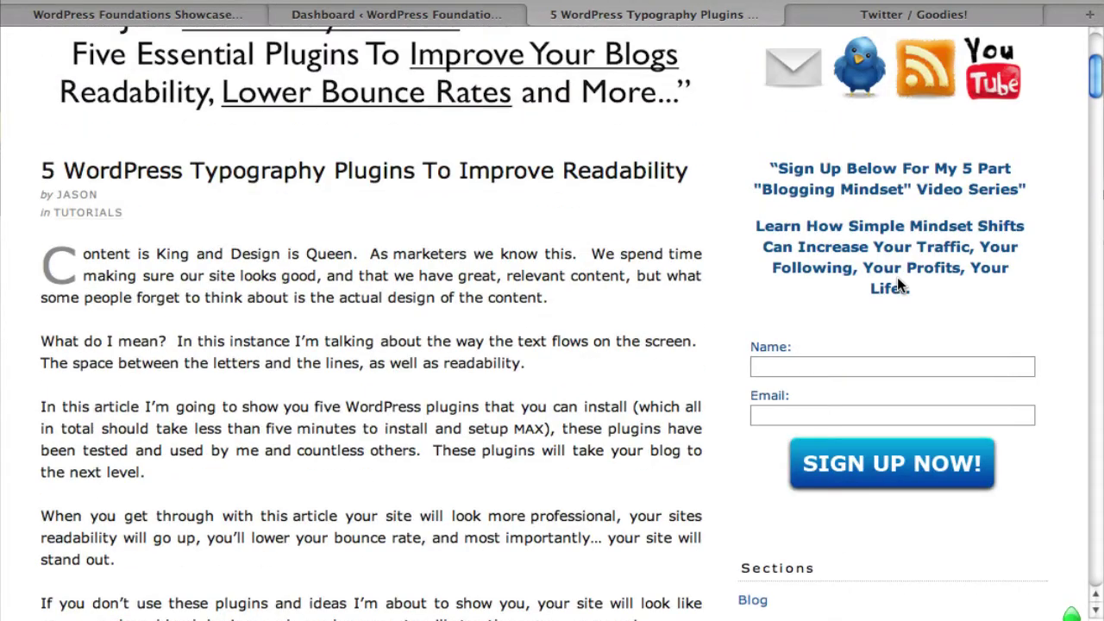
pyautogui.scroll(2, 898, 278)
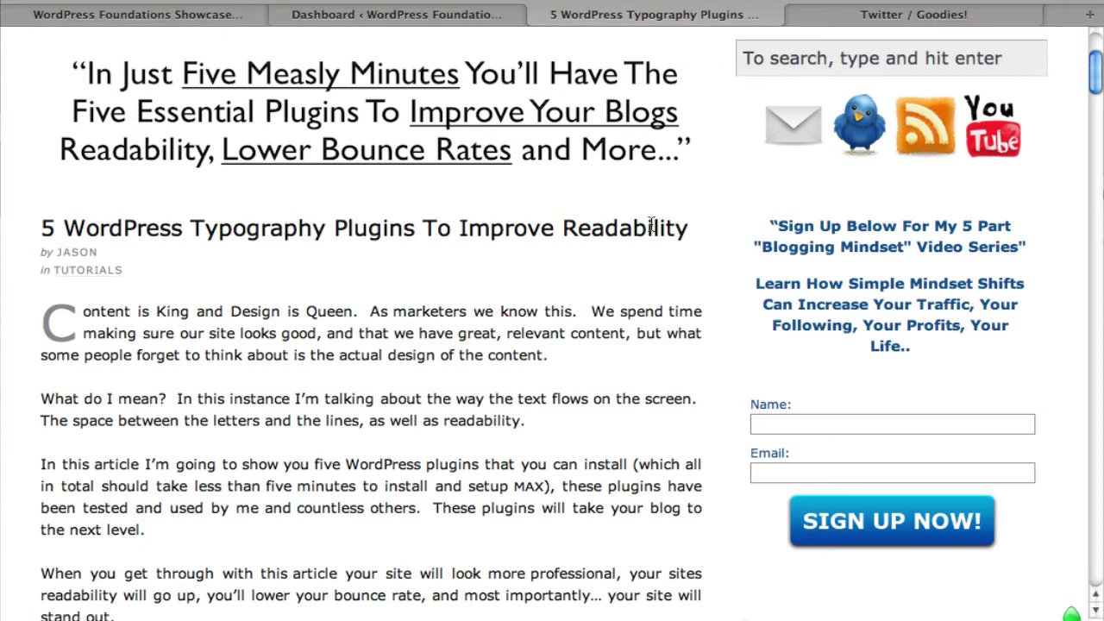
# - Open the Widgets and Add New Post pages from the site's dashboard in separate new browser tabs
pyautogui.click(396, 16)
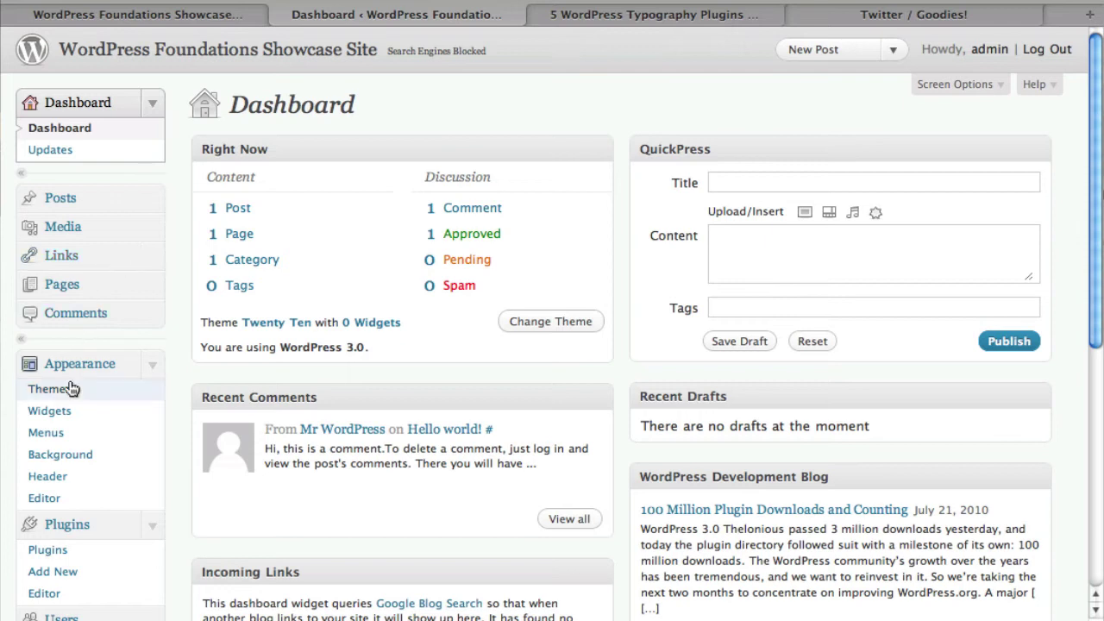
pyautogui.rightClick(52, 417)
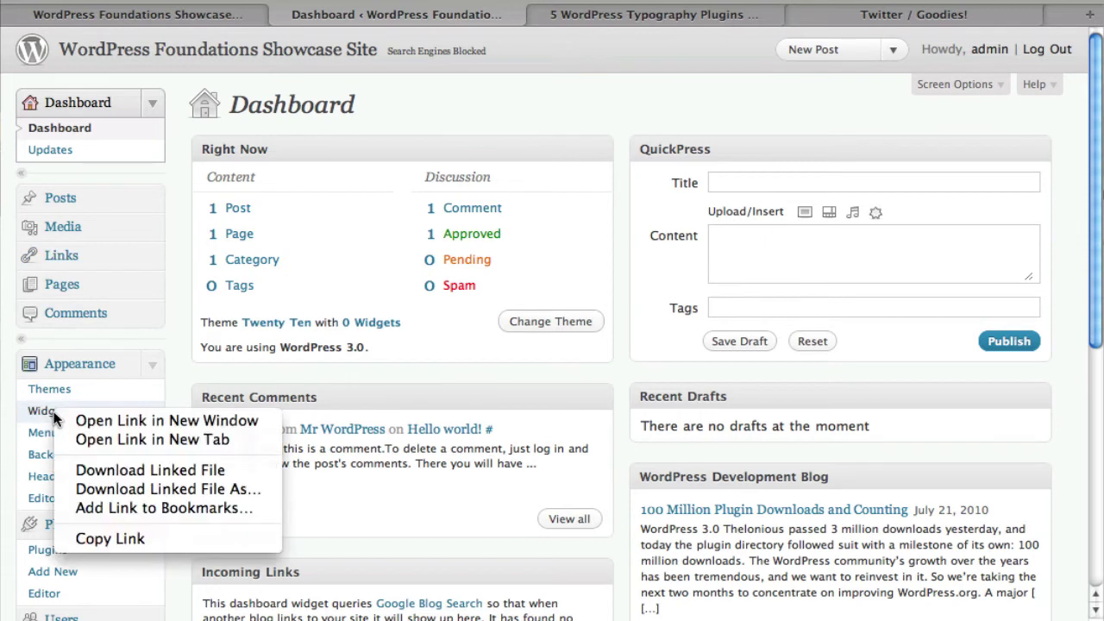
pyautogui.click(87, 443)
pyautogui.click(152, 198)
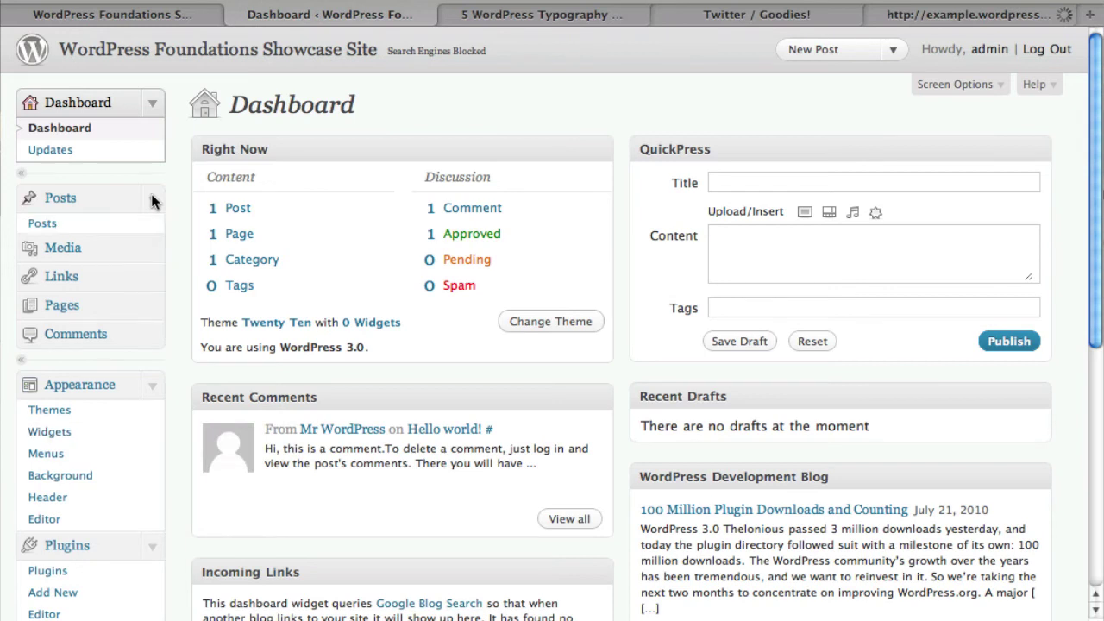
pyautogui.rightClick(47, 248)
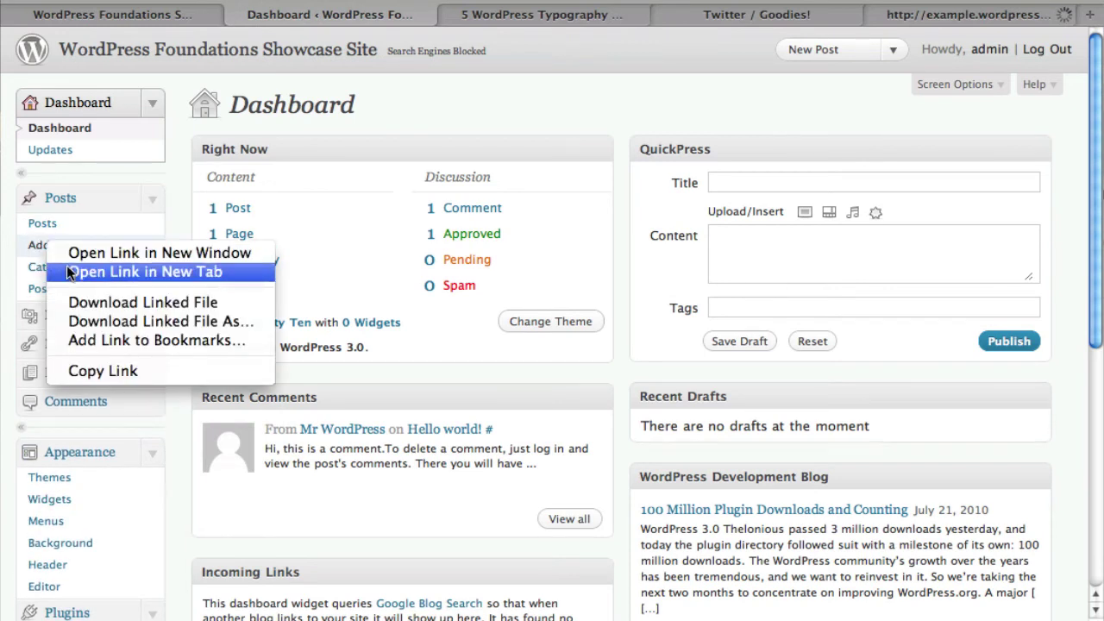
pyautogui.click(86, 271)
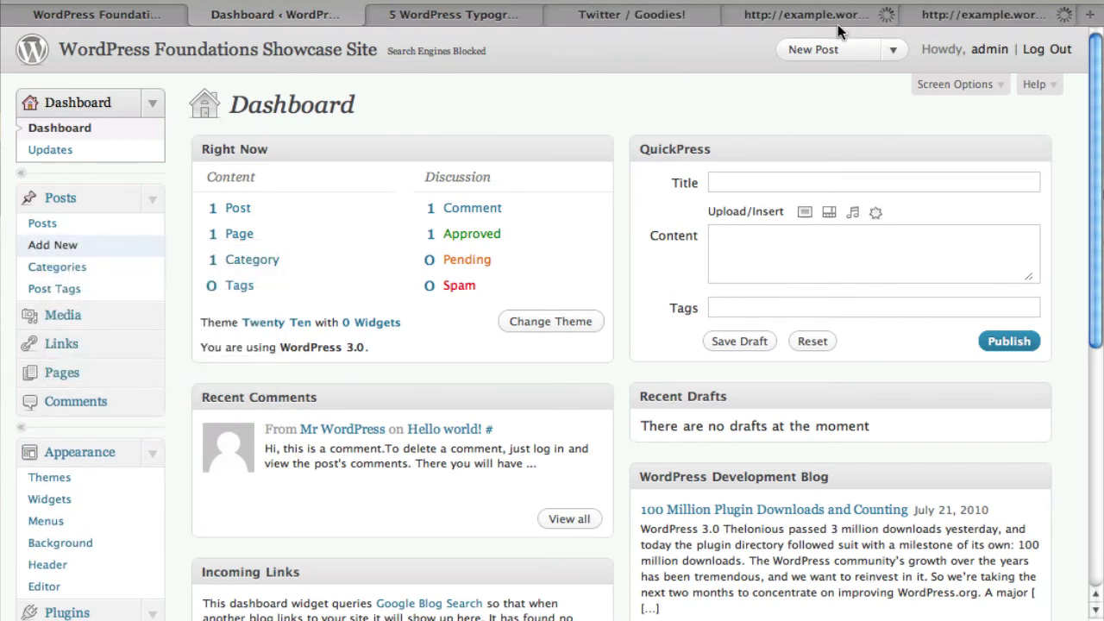
# - Add a Text widget to the Primary Widget Area
pyautogui.click(810, 17)
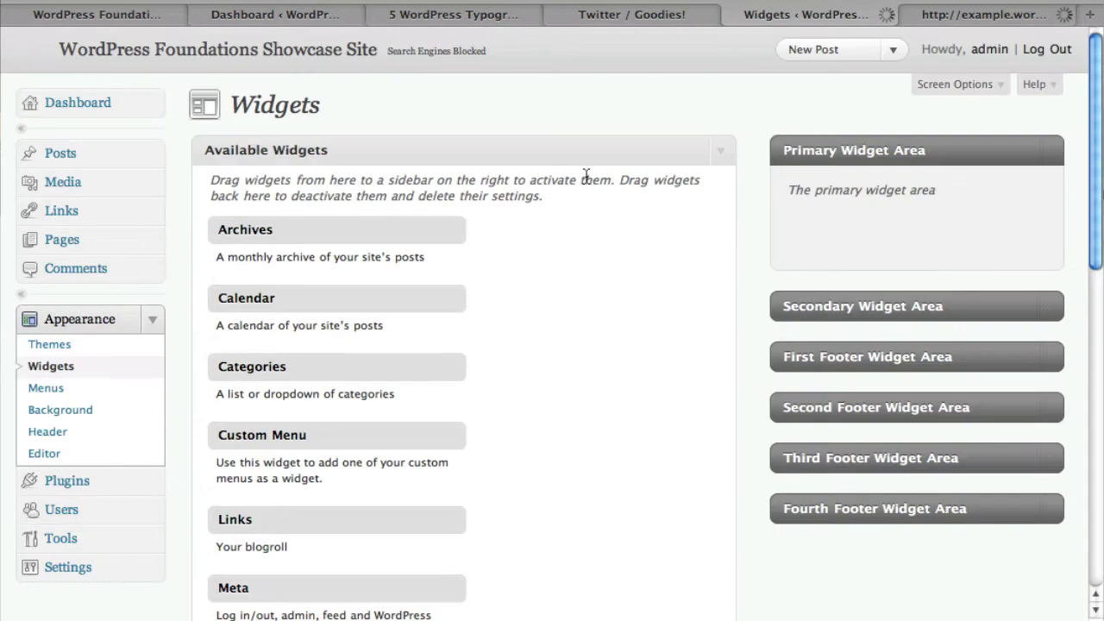
pyautogui.scroll(-1, 542, 244)
pyautogui.scroll(-10, 542, 244)
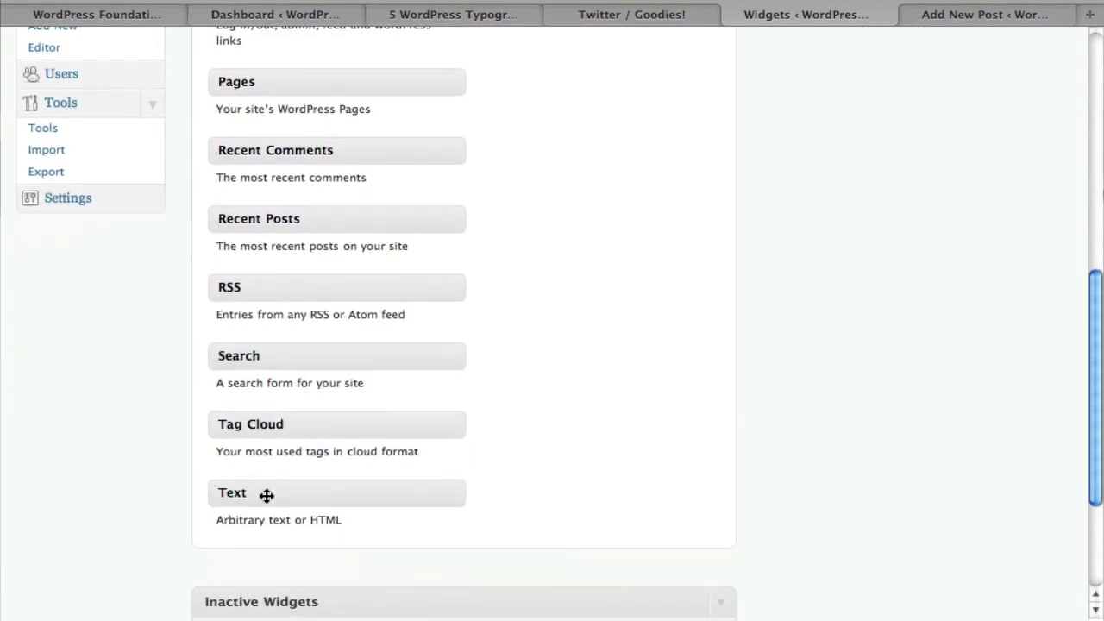
pyautogui.moveTo(267, 495); pyautogui.dragTo(849, 105)
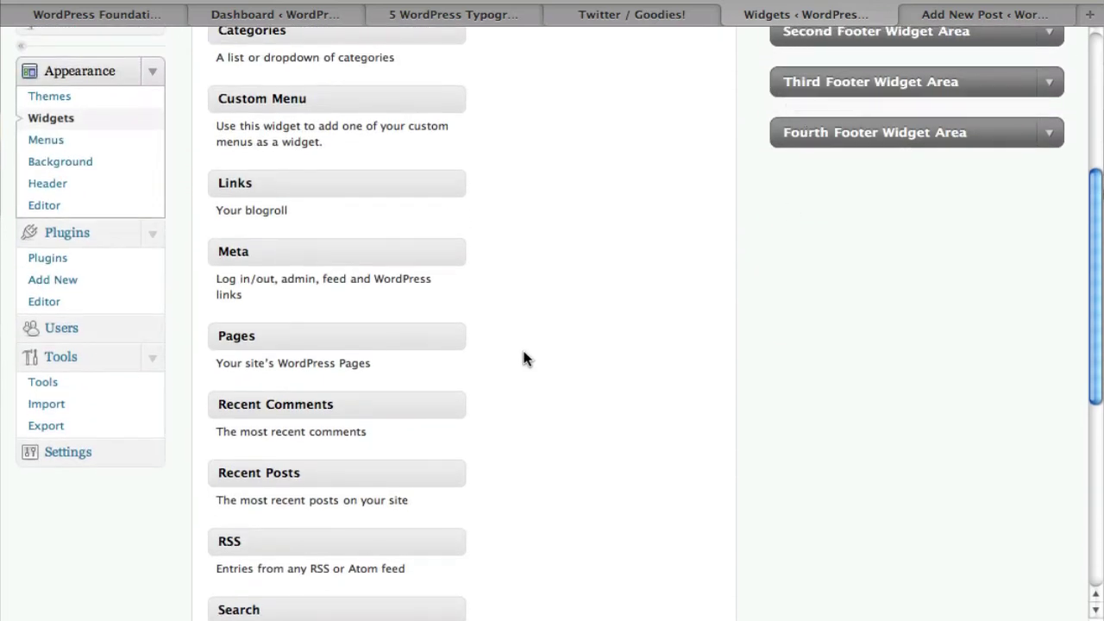
pyautogui.scroll(-6, 522, 360)
pyautogui.moveTo(344, 452); pyautogui.dragTo(930, 64)
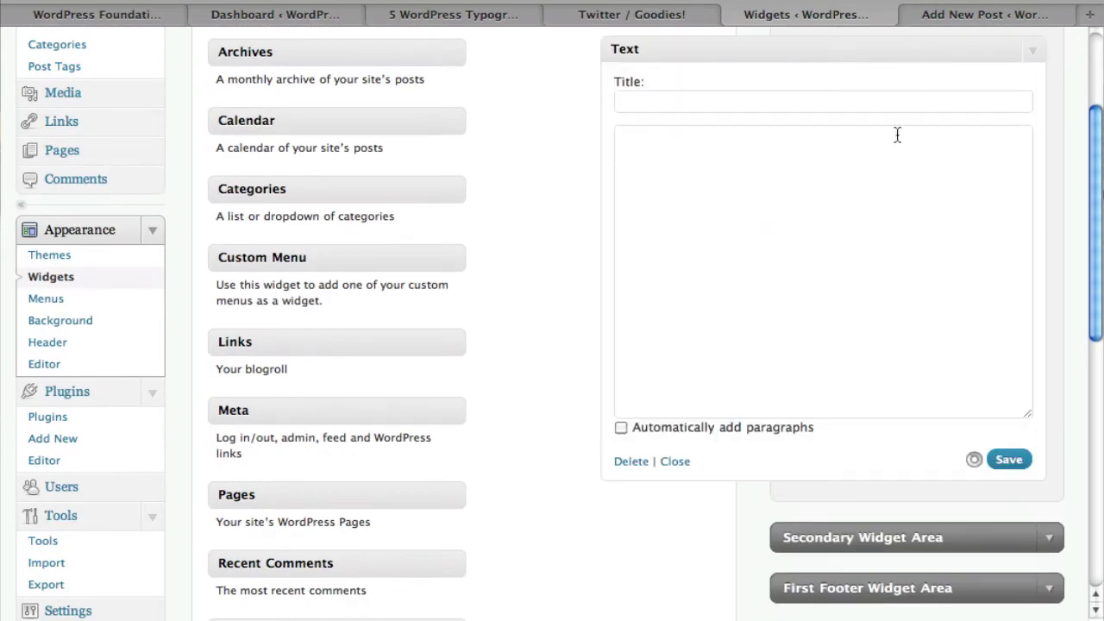
# - Enter "blah" as the Text widget's content with no title, save the widget and close it
pyautogui.scroll(4, 897, 133)
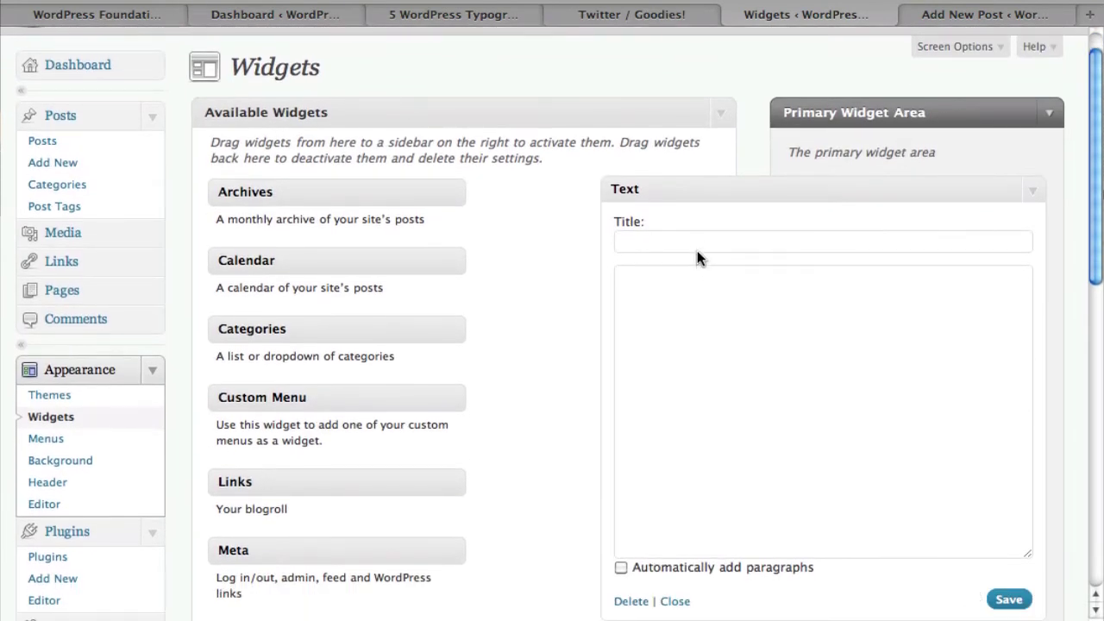
pyautogui.click(698, 244)
pyautogui.click(711, 335)
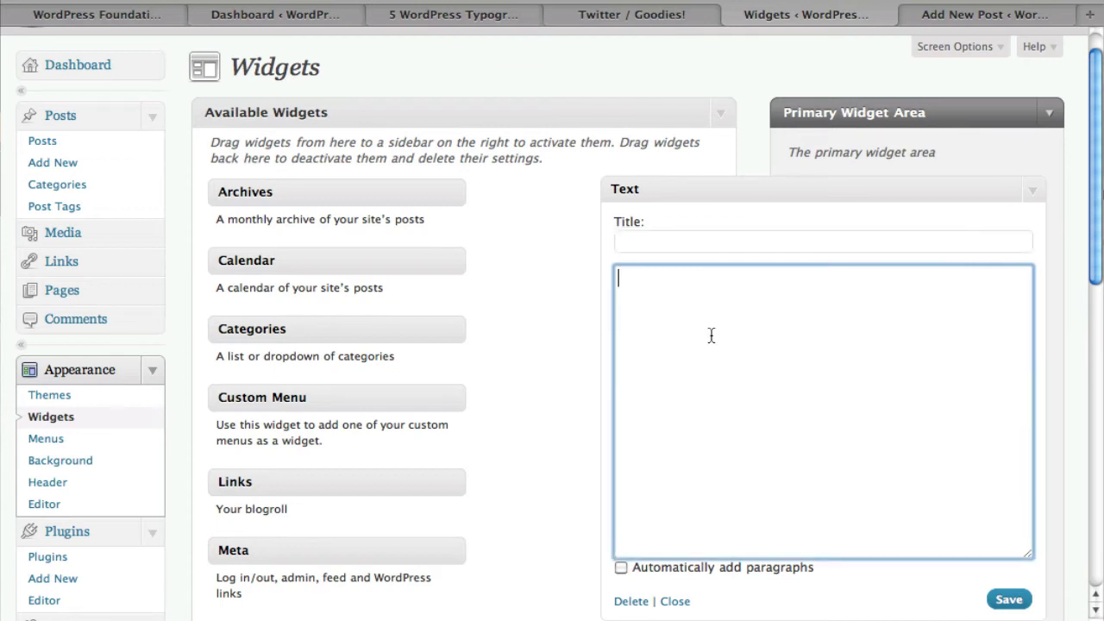
pyautogui.write('blah')
pyautogui.press('BackSpace')
pyautogui.write('j')
pyautogui.press('BackSpace')
pyautogui.write('h')
pyautogui.click(1007, 599)
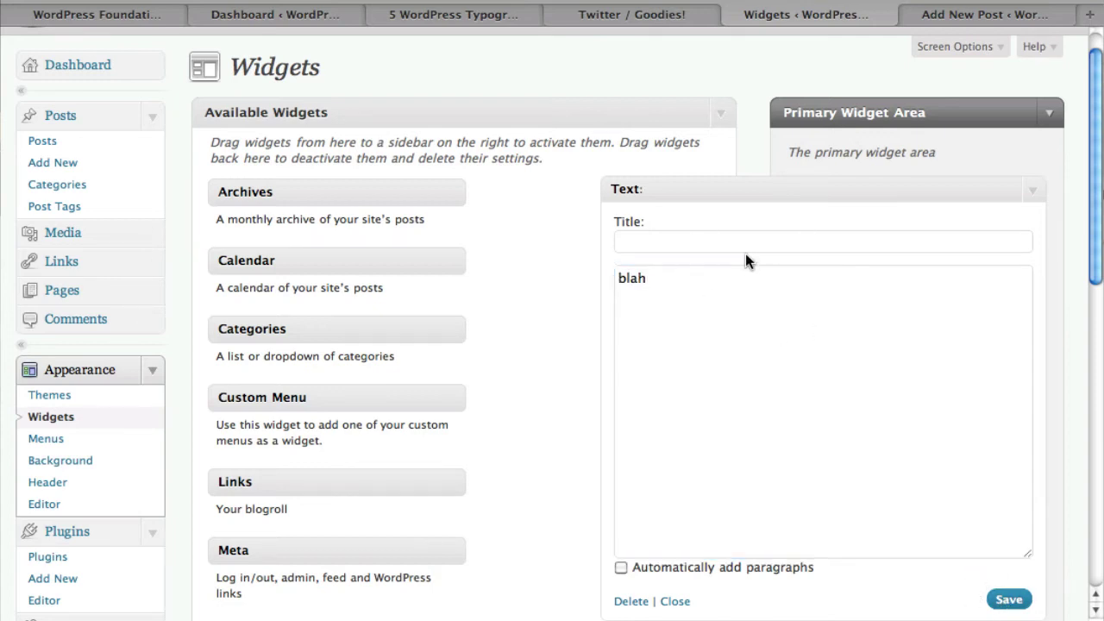
pyautogui.click(1005, 600)
pyautogui.click(681, 601)
# - Reload the showcase site's front page to check the sidebar text widget
pyautogui.click(49, 19)
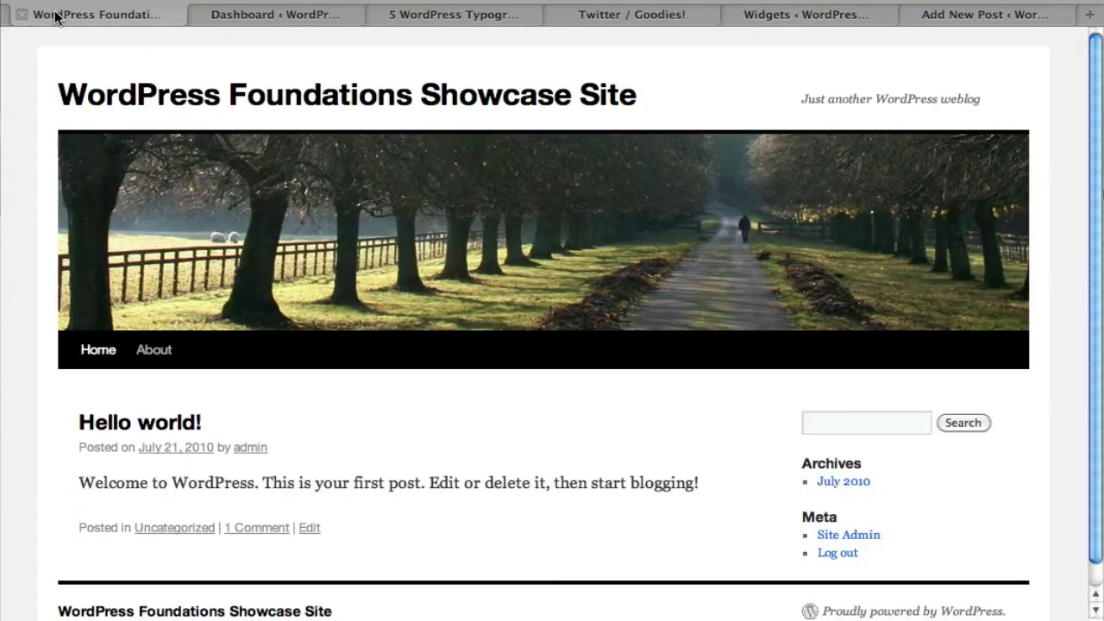
pyautogui.rightClick(69, 71)
pyautogui.click(92, 83)
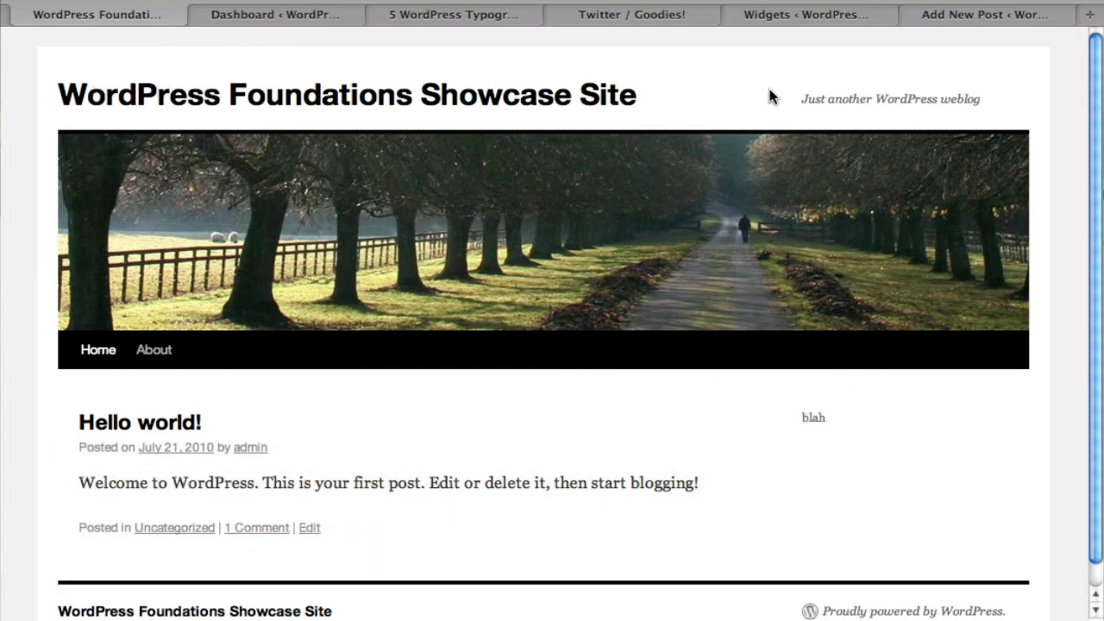
# - Compare the typography article's sidebar icons with the showcase site's sidebar, and bring up the Add New Post page
pyautogui.click(437, 15)
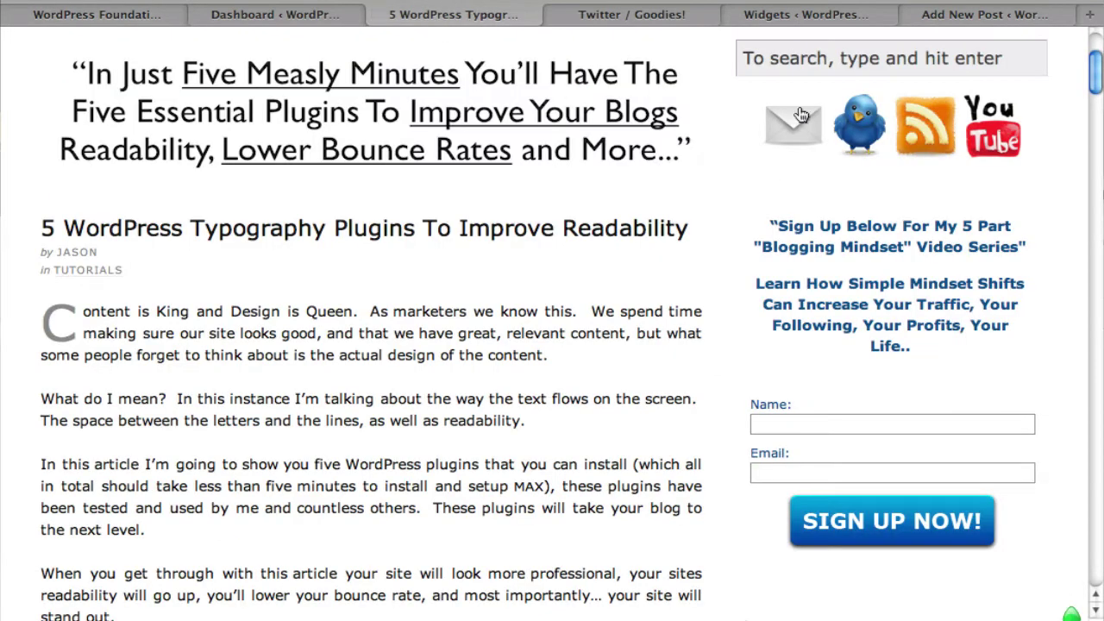
pyautogui.click(109, 17)
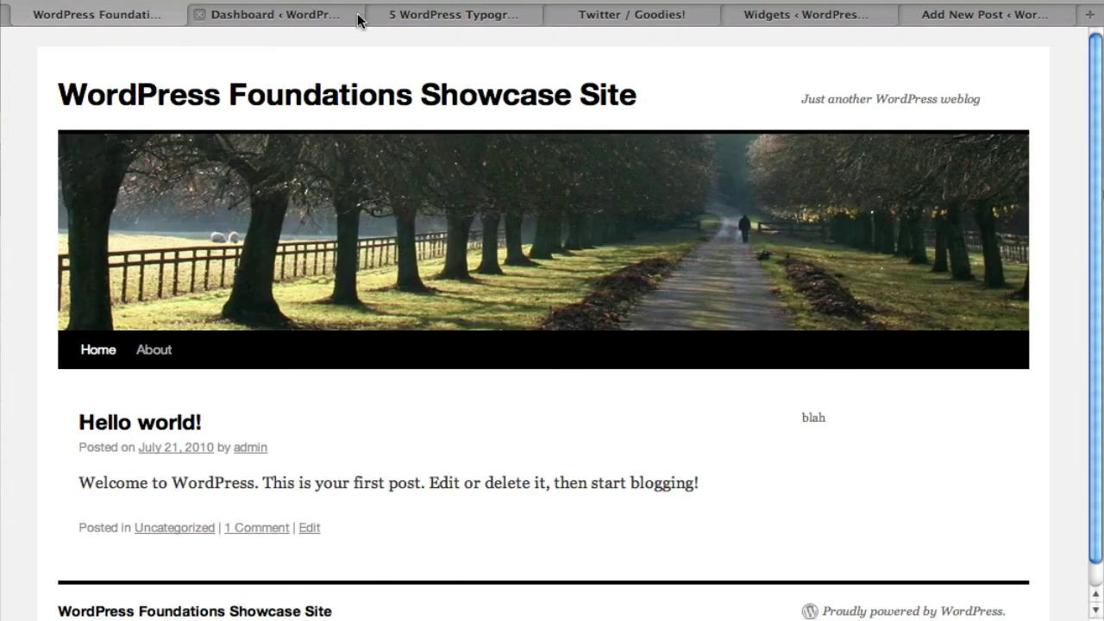
pyautogui.click(778, 18)
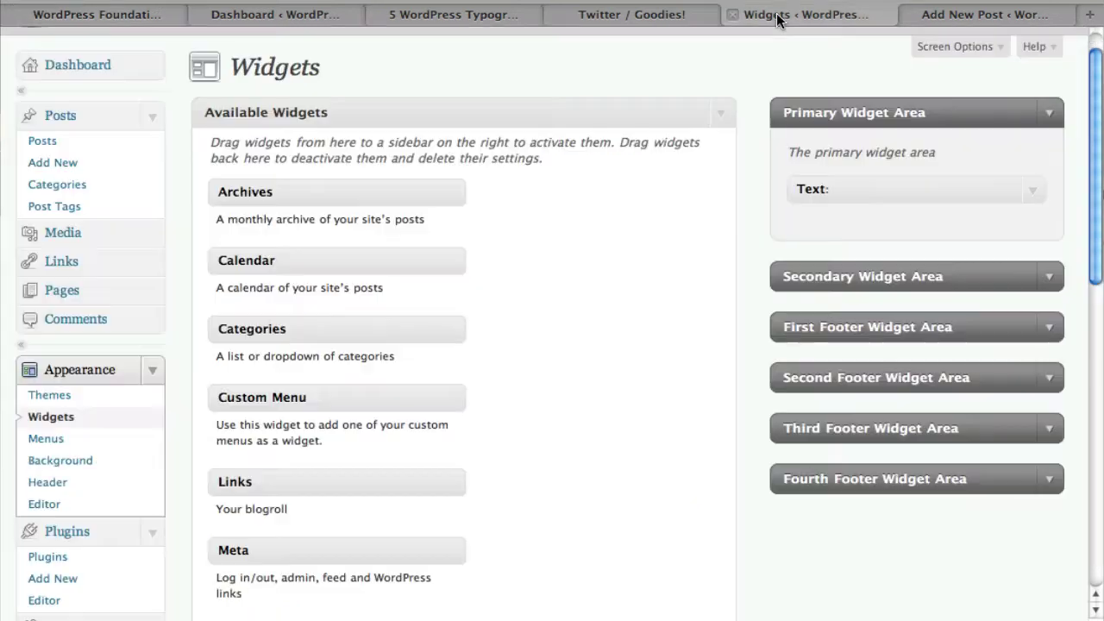
pyautogui.click(931, 16)
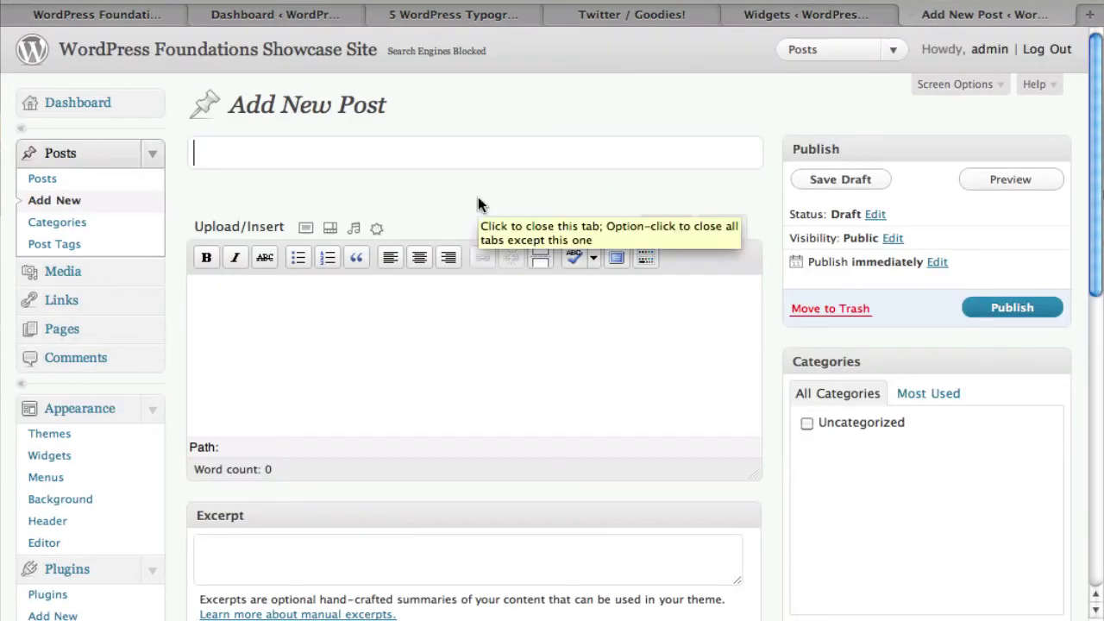
pyautogui.click(515, 401)
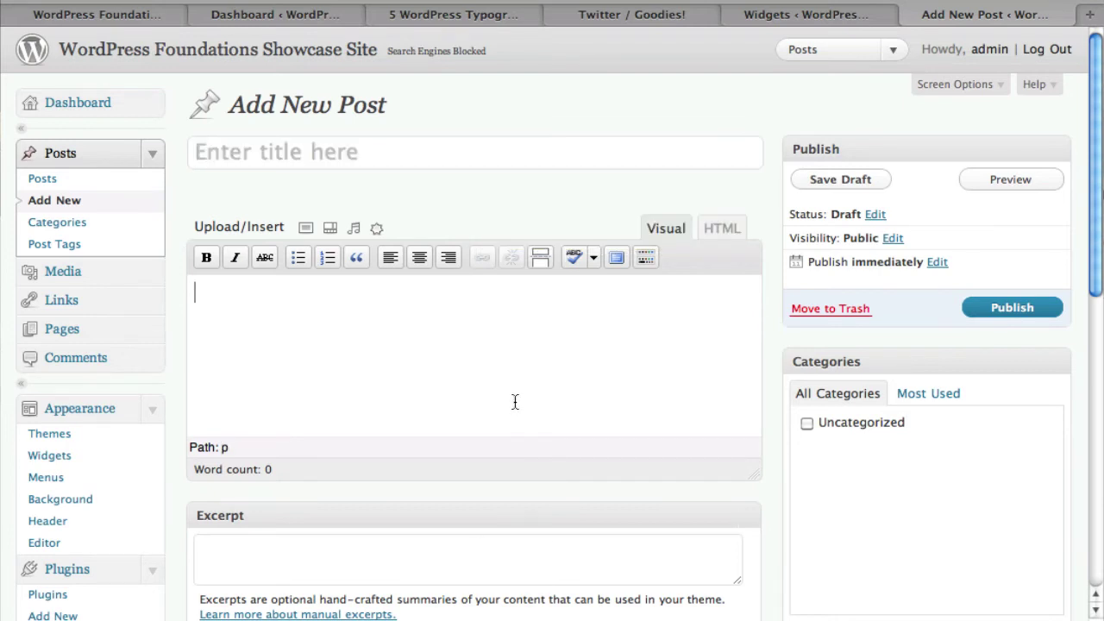
pyautogui.write('<img')
pyautogui.press('BackSpace')
pyautogui.press('BackSpace')
pyautogui.press('BackSpace')
pyautogui.write('a href')
pyautogui.press('BackSpace')
pyautogui.press('BackSpace')
pyautogui.press('BackSpace')
pyautogui.press('BackSpace')
pyautogui.press('BackSpace')
pyautogui.press('BackSpace')
pyautogui.press('BackSpace')
pyautogui.press('BackSpace')
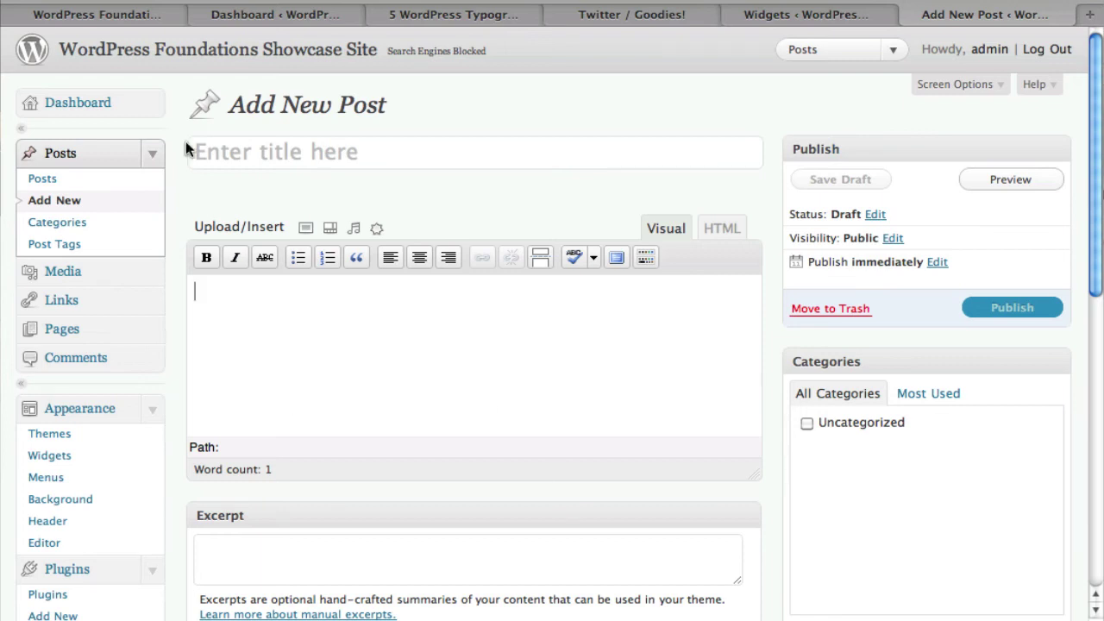
# - Insert the gmail icon from the Media Library into the post body at full size with no alignment
pyautogui.click(298, 299)
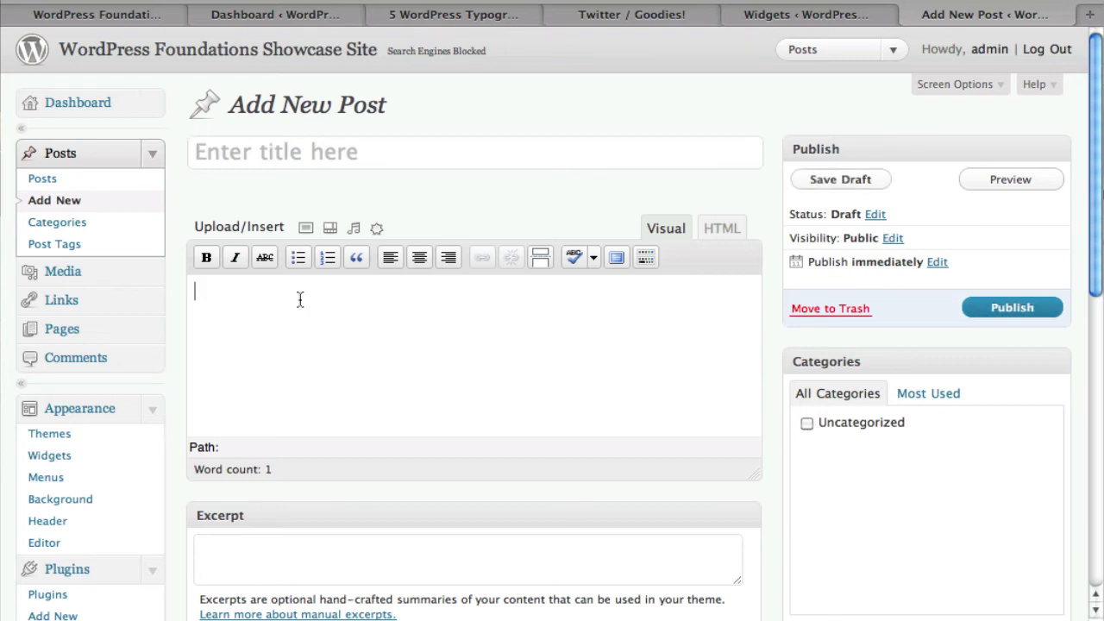
pyautogui.click(306, 230)
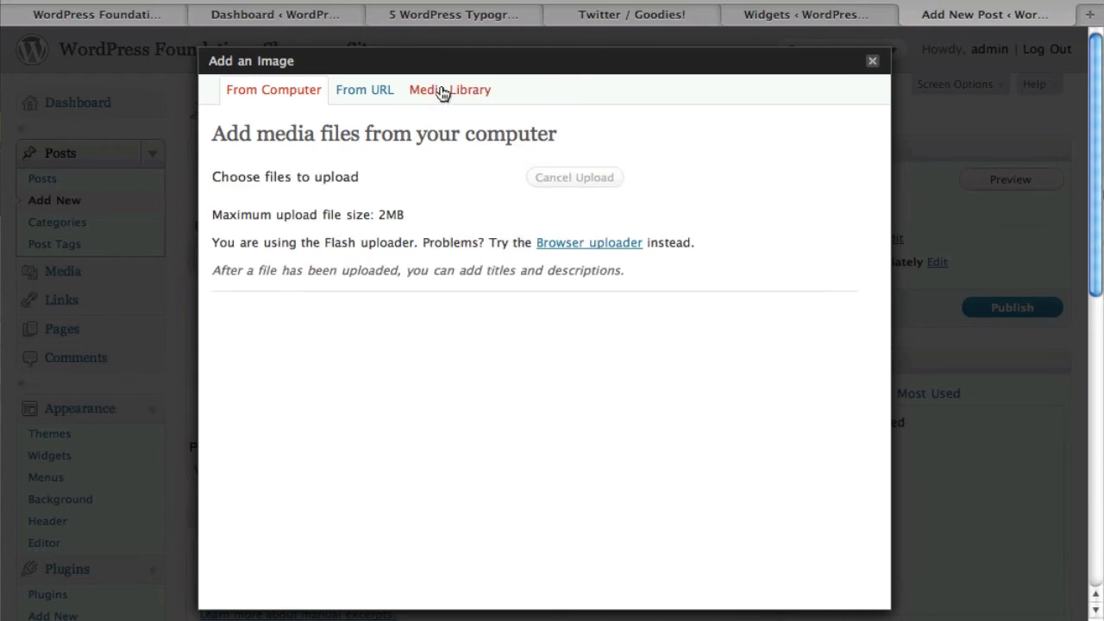
pyautogui.click(440, 92)
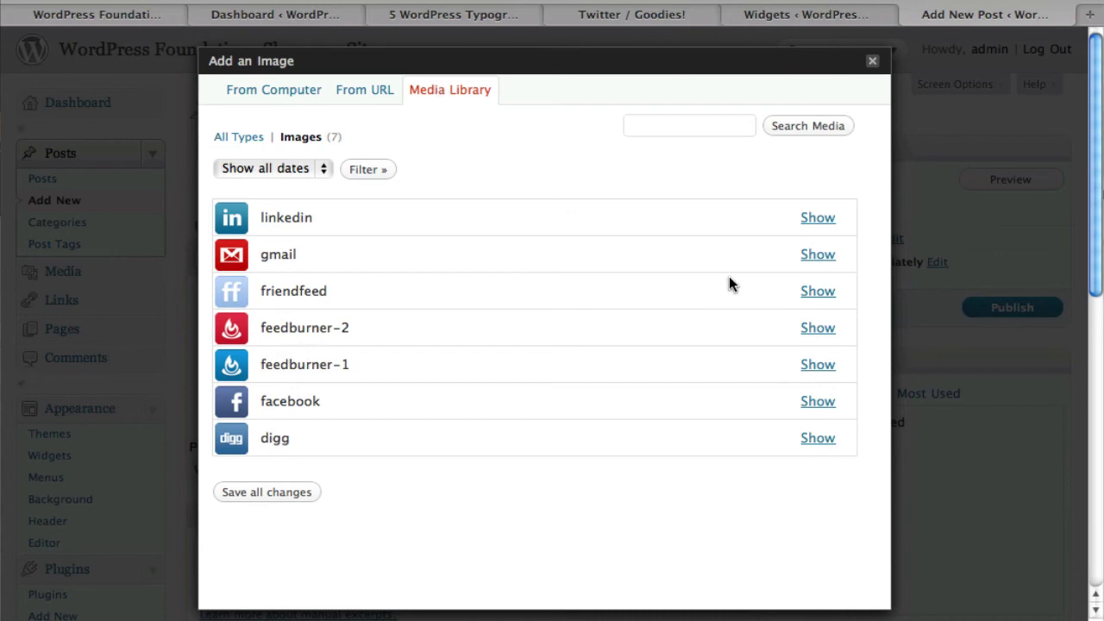
pyautogui.click(804, 259)
pyautogui.scroll(-5, 599, 338)
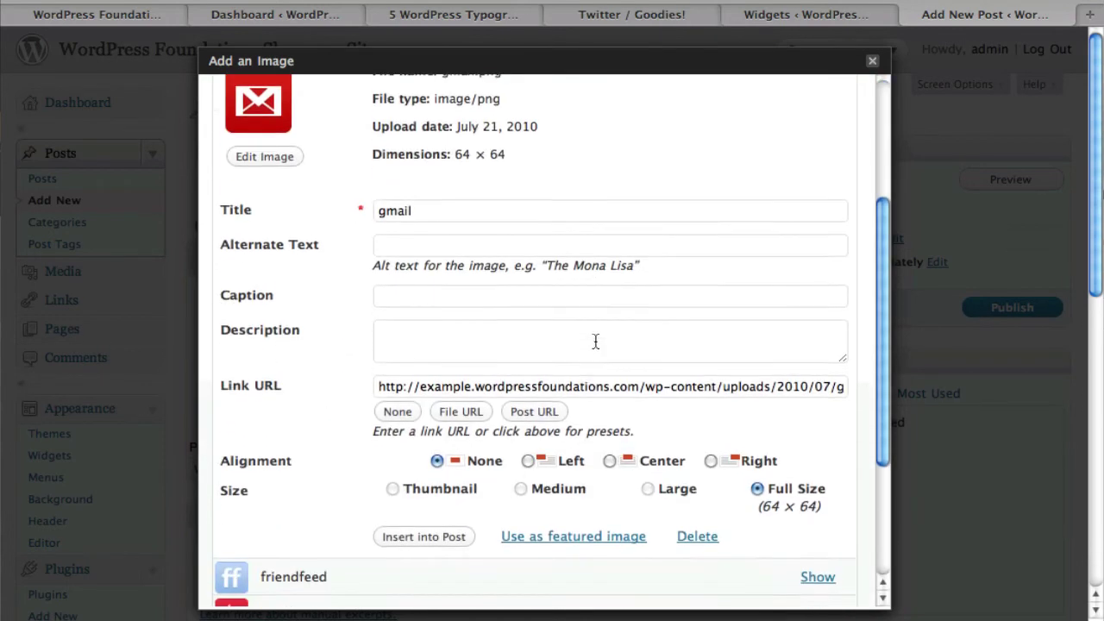
pyautogui.click(377, 535)
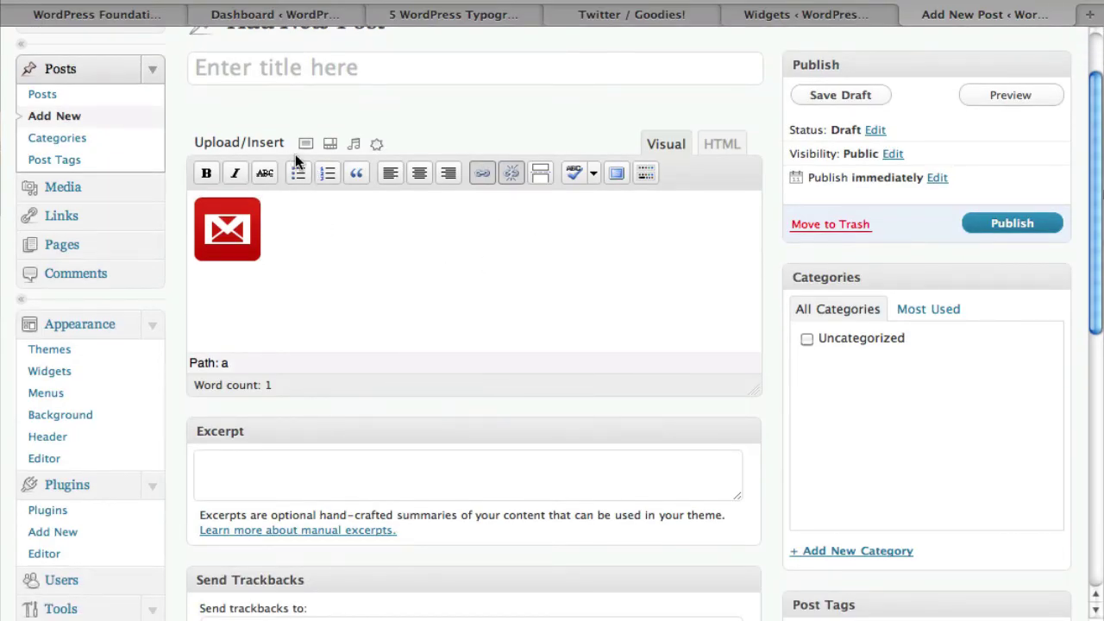
# - Insert the facebook icon from the Media Library beside the gmail icon, at full size with no alignment
pyautogui.click(306, 144)
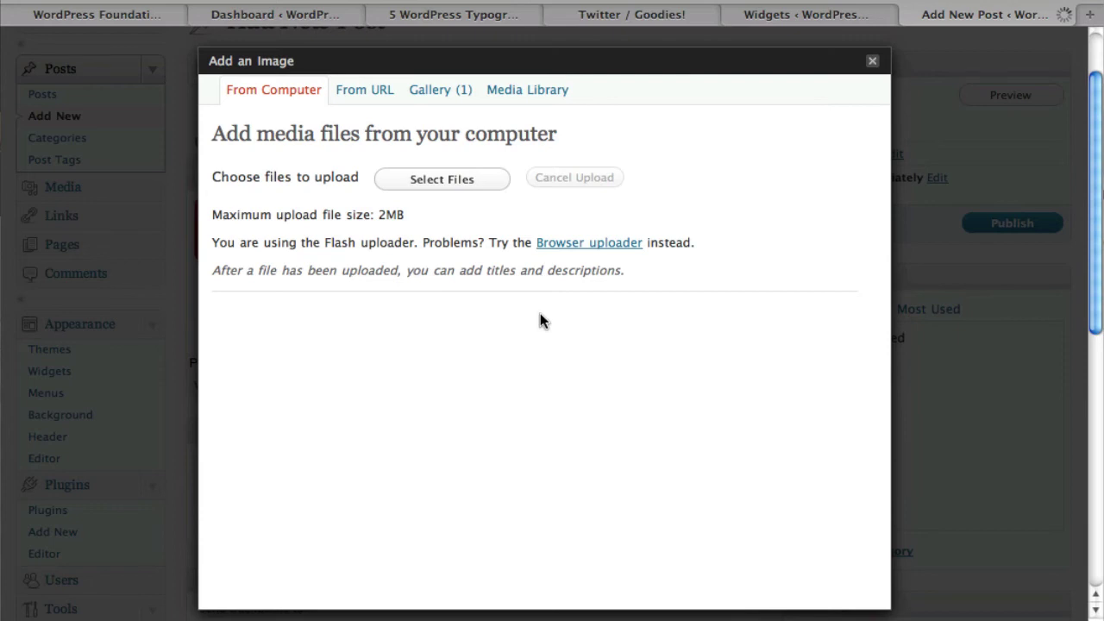
pyautogui.click(512, 97)
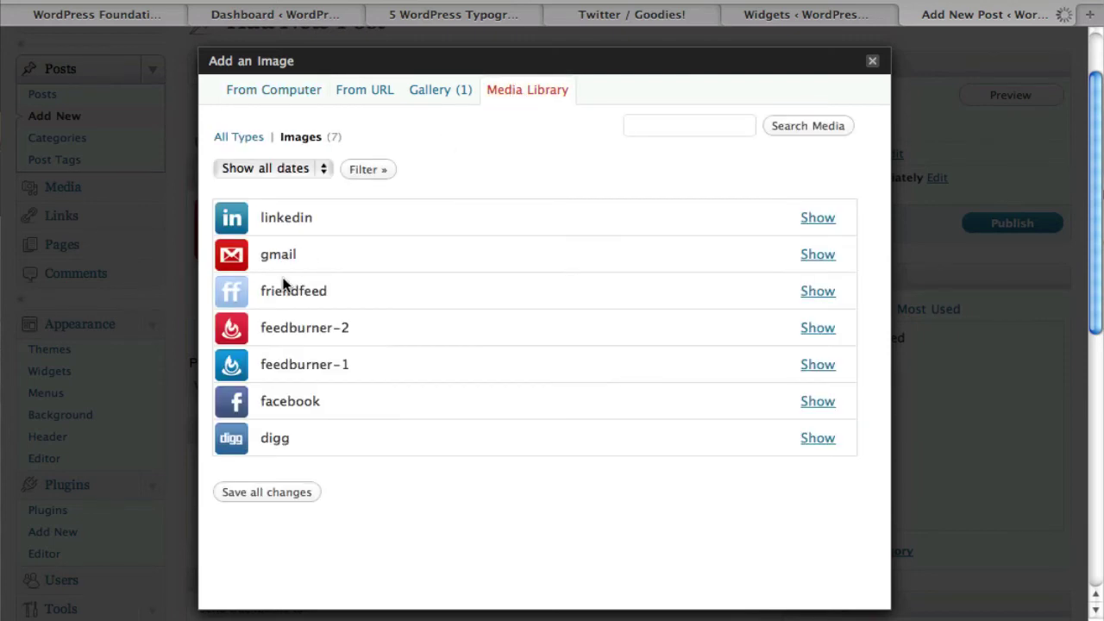
pyautogui.click(815, 403)
pyautogui.click(816, 403)
pyautogui.scroll(-2, 406, 474)
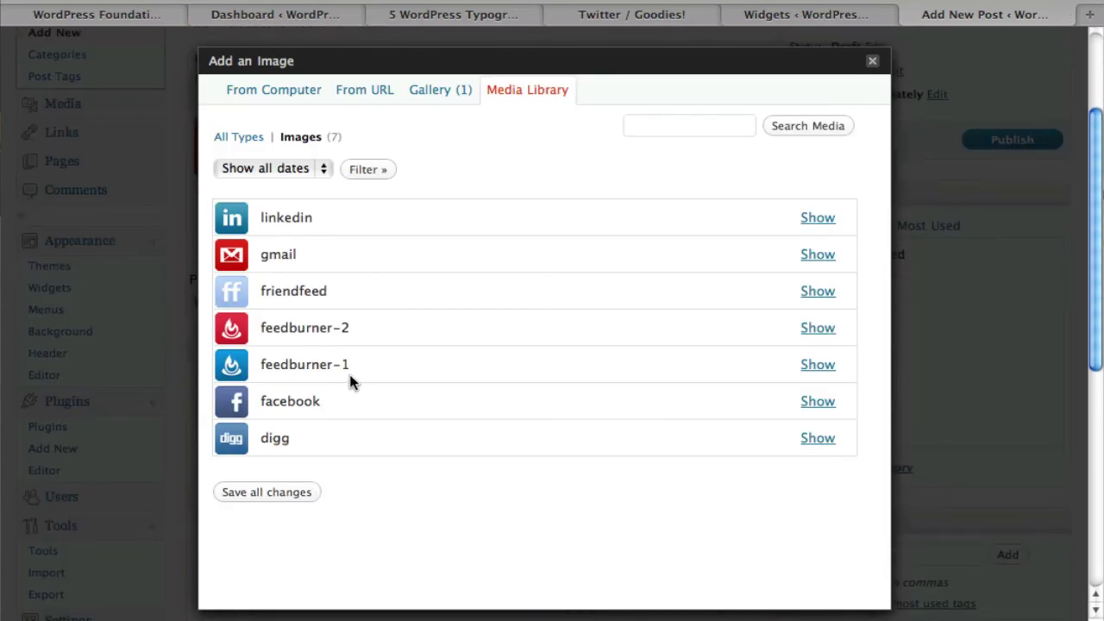
pyautogui.scroll(1, 345, 366)
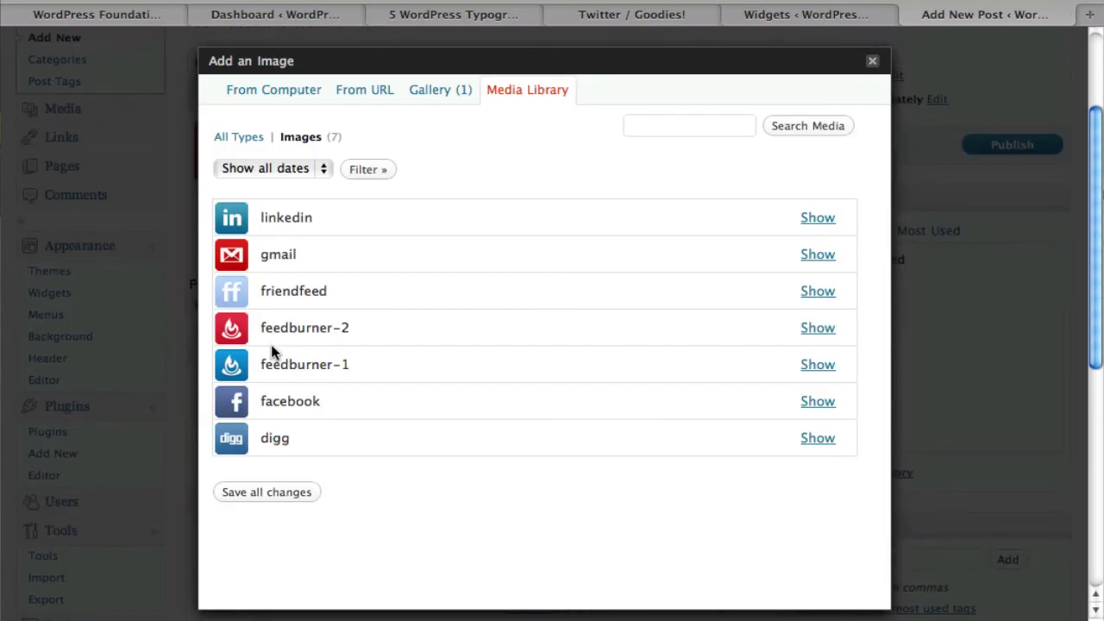
pyautogui.click(832, 404)
pyautogui.scroll(-5, 776, 414)
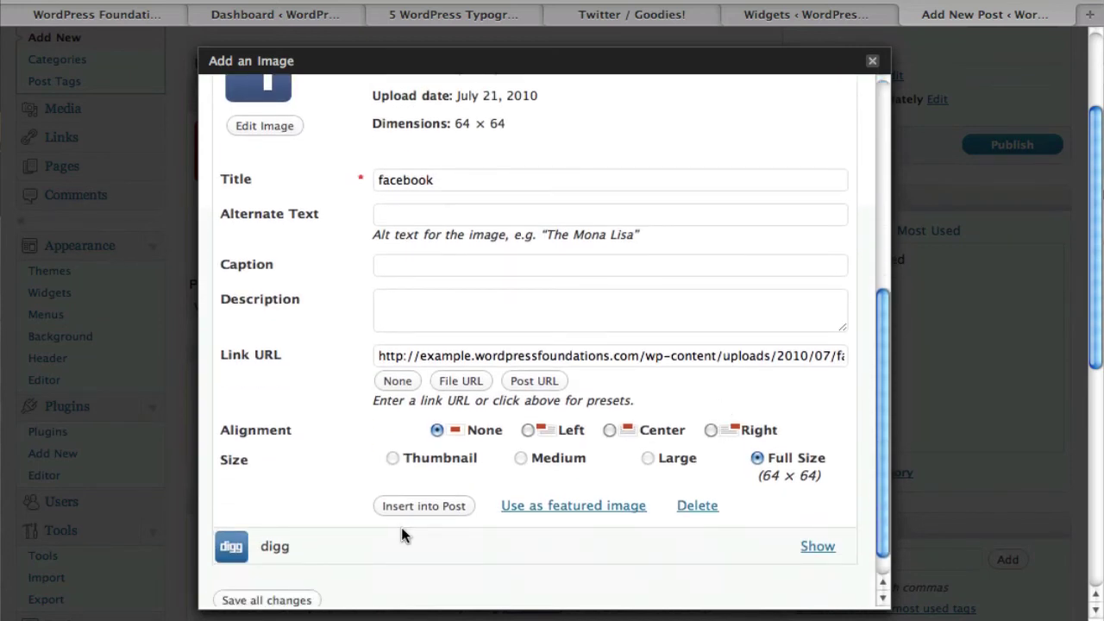
pyautogui.click(427, 507)
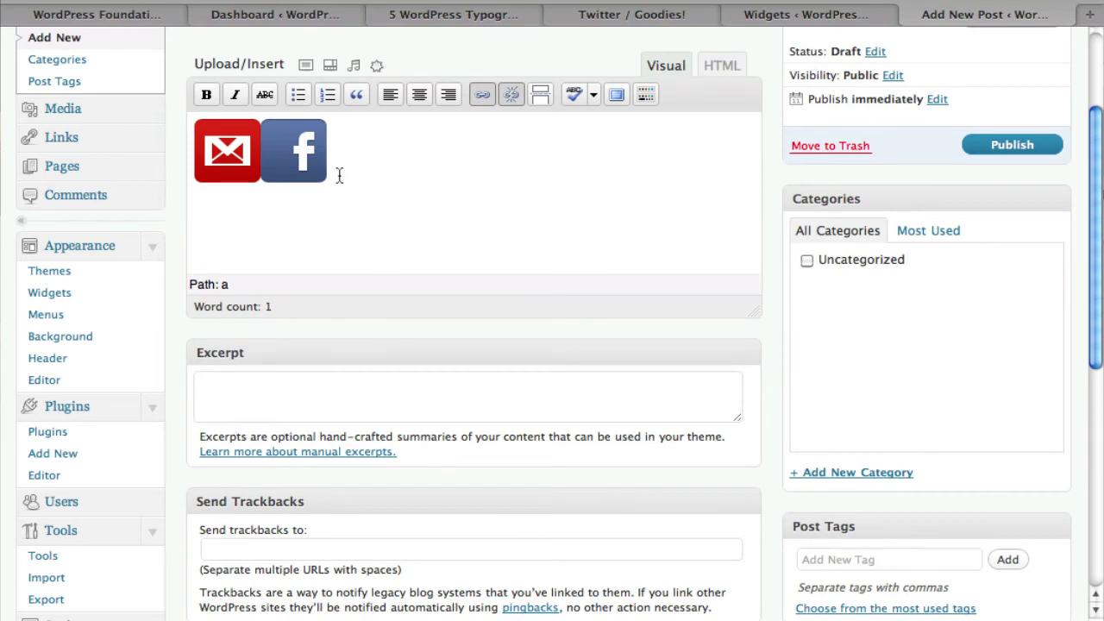
# - Insert the friendfeed icon from the Media Library after the facebook icon, at full size with no alignment
pyautogui.click(303, 64)
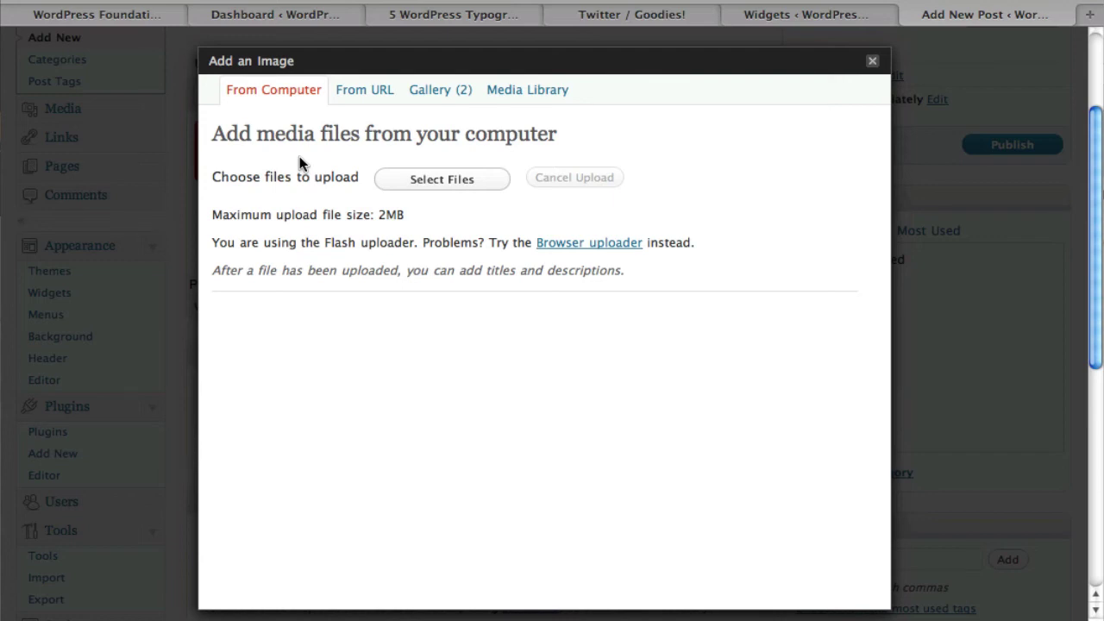
pyautogui.click(554, 94)
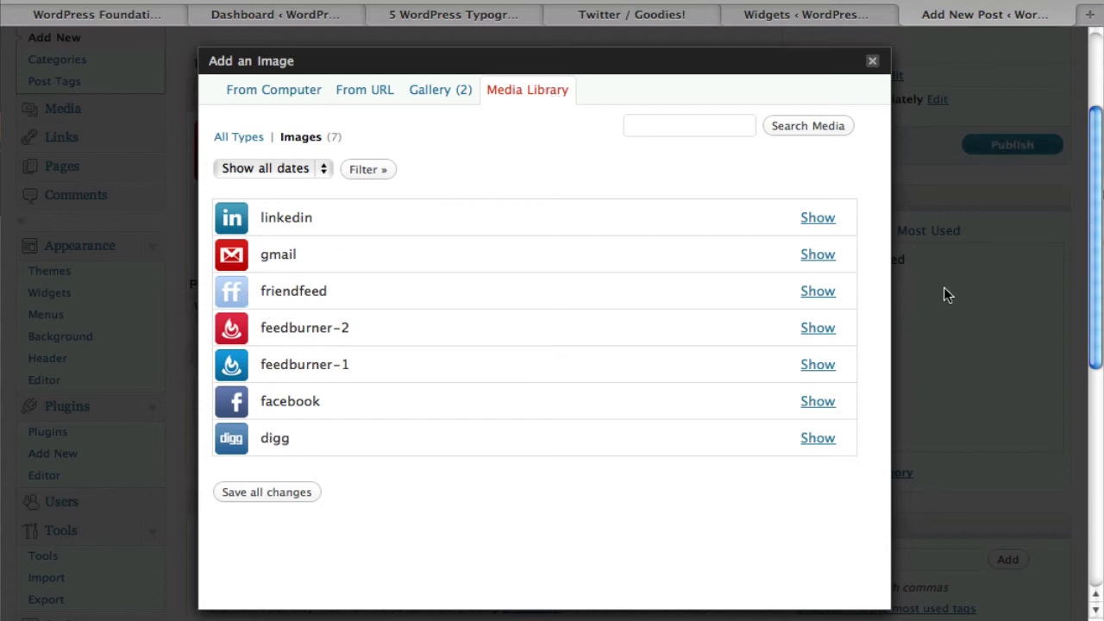
pyautogui.click(810, 294)
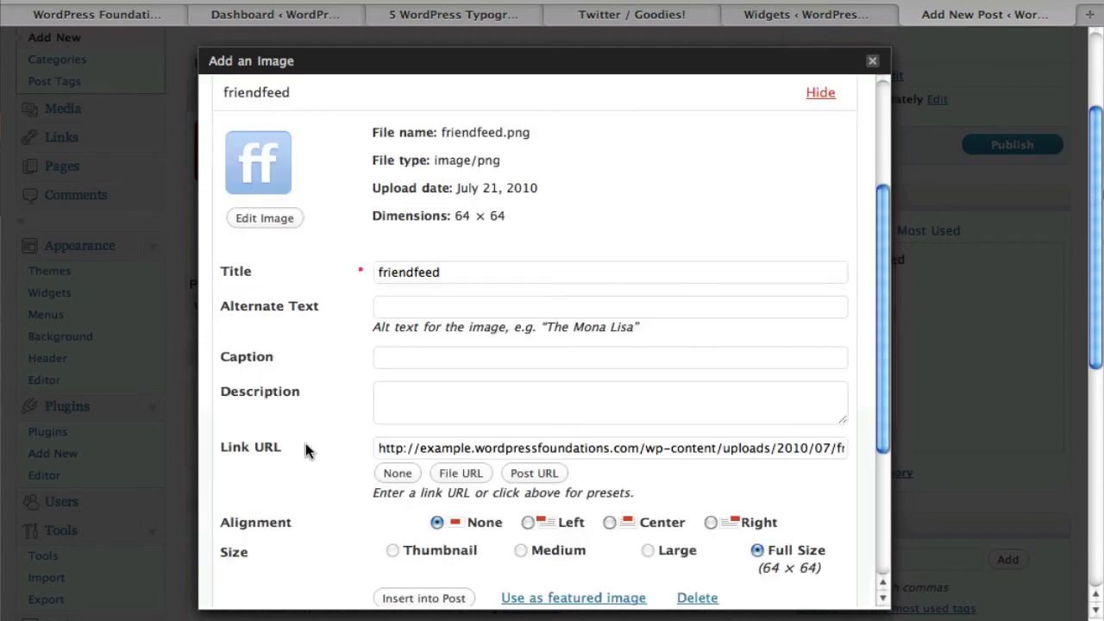
pyautogui.click(406, 597)
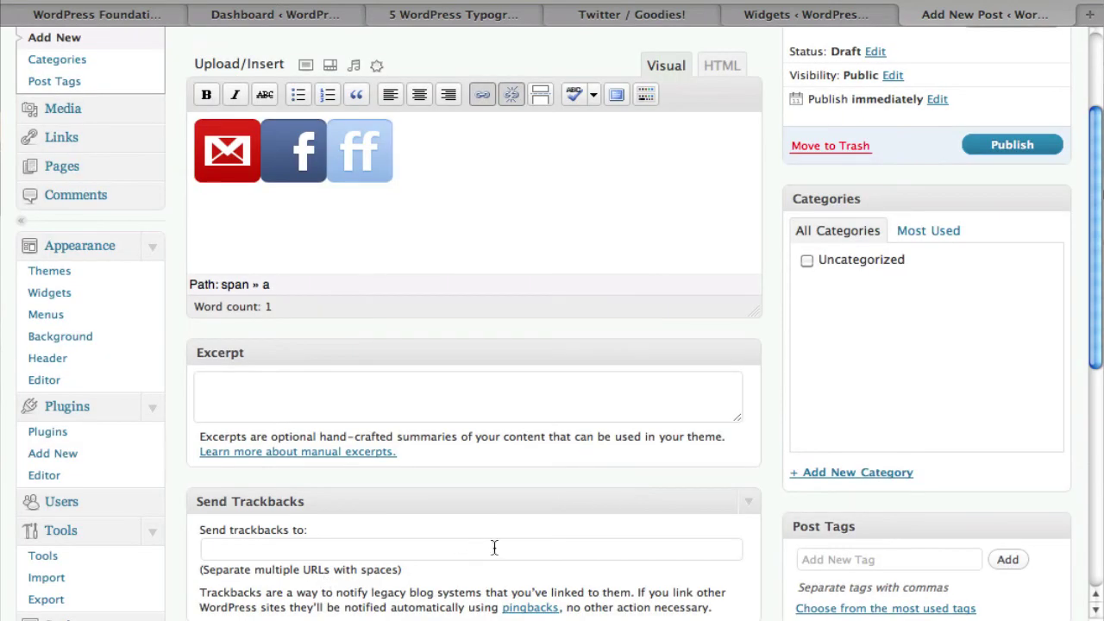
pyautogui.moveTo(473, 162); pyautogui.dragTo(206, 162)
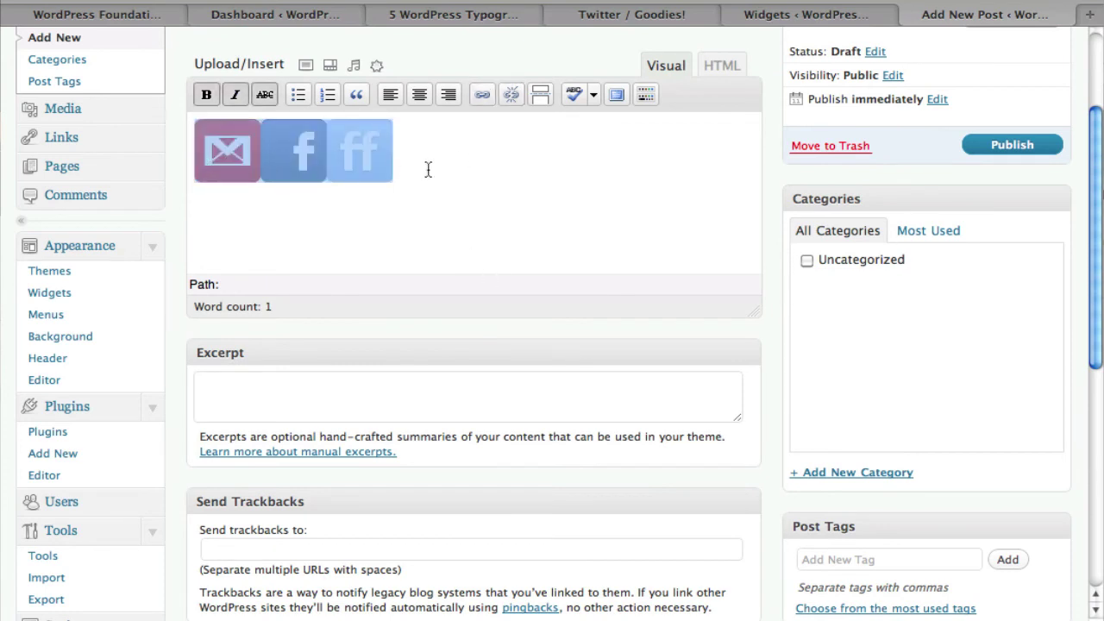
pyautogui.click(474, 166)
# - Preview the draft post on the showcase site and check how the row of three icons looks there
pyautogui.scroll(2, 580, 186)
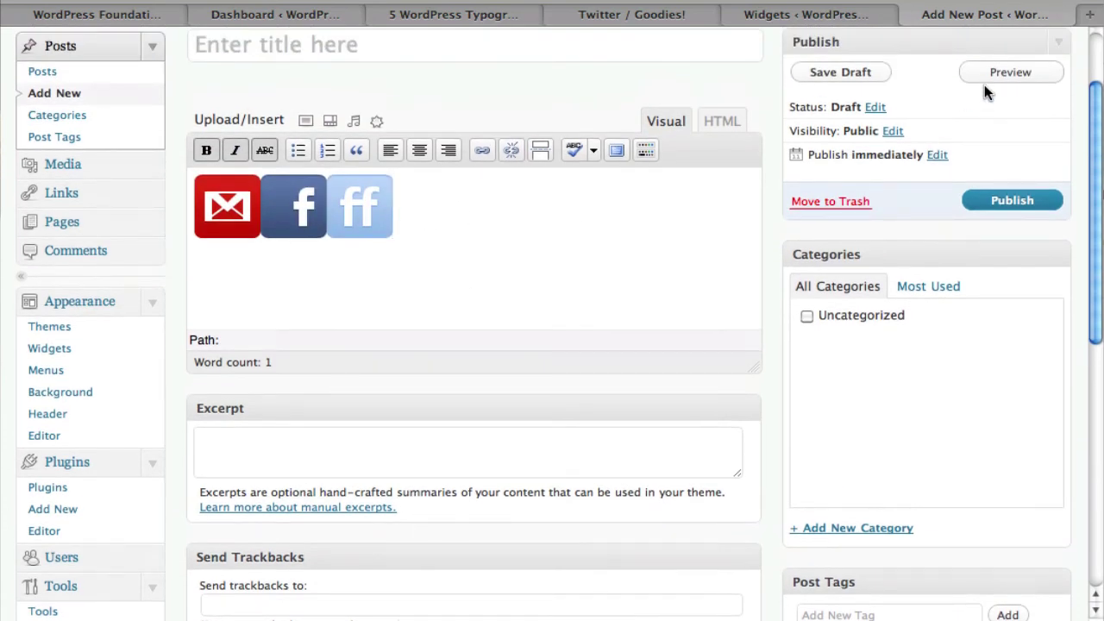
pyautogui.click(1000, 75)
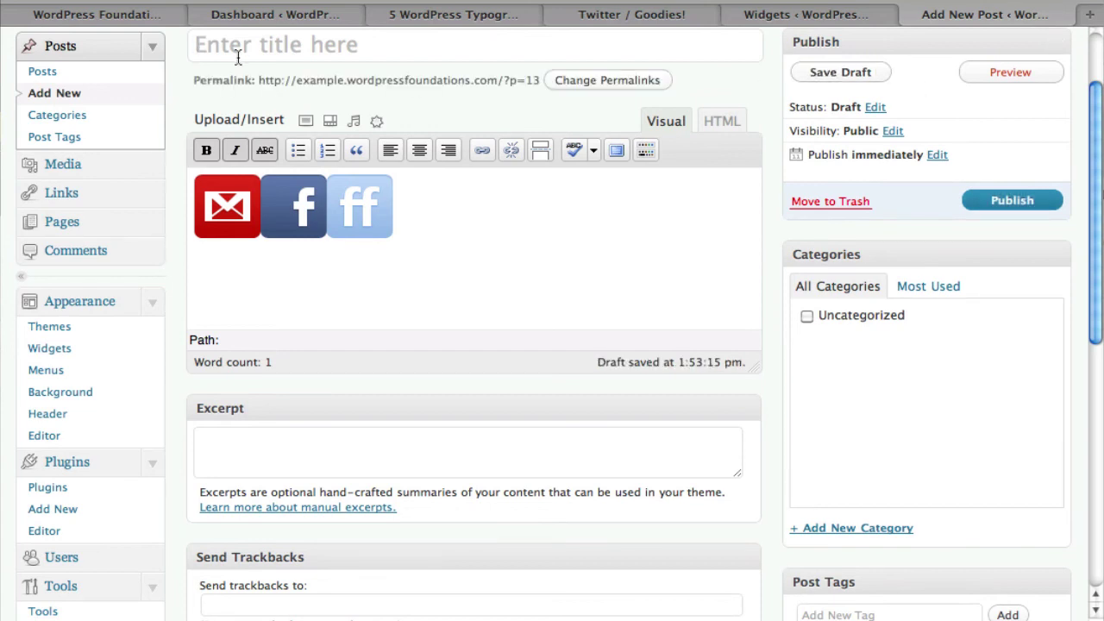
pyautogui.scroll(1, 616, 148)
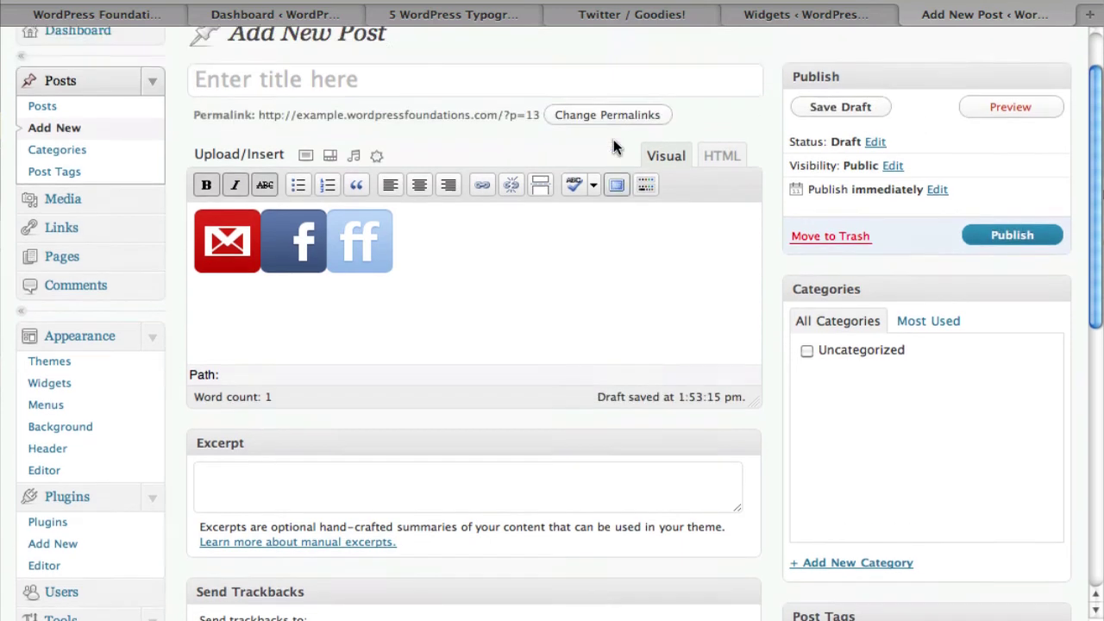
pyautogui.moveTo(536, 131); pyautogui.dragTo(256, 133)
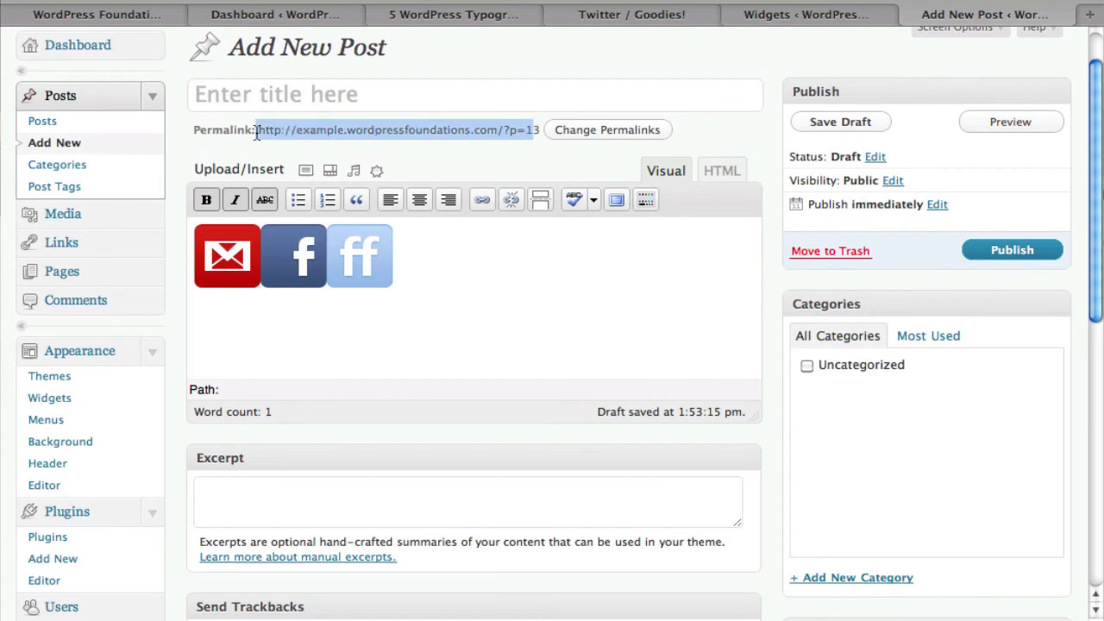
pyautogui.click(486, 129)
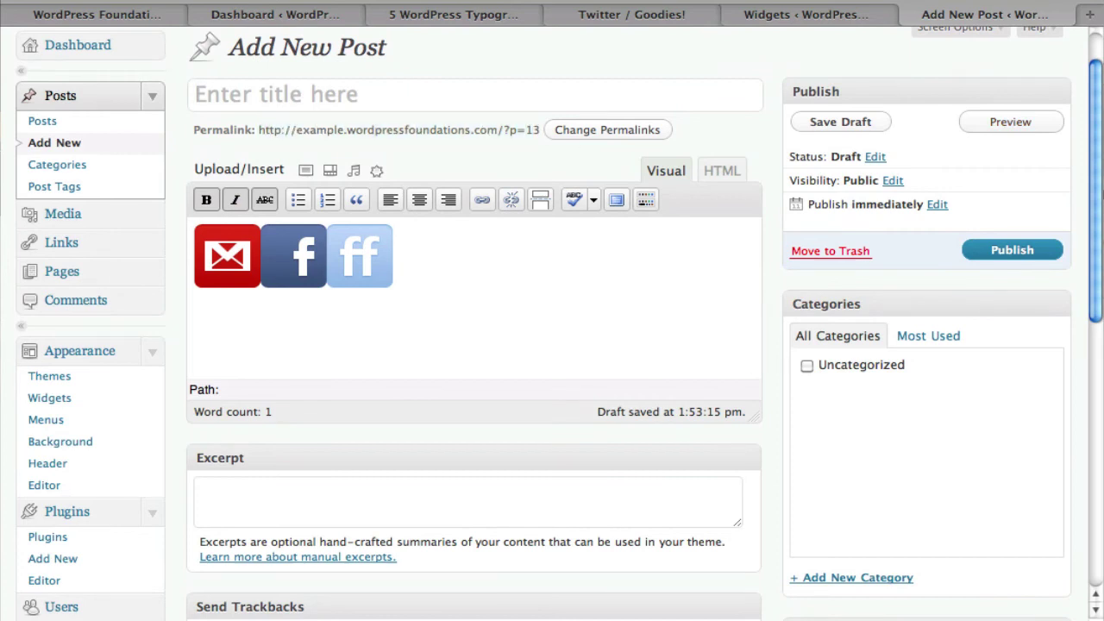
pyautogui.click(1011, 122)
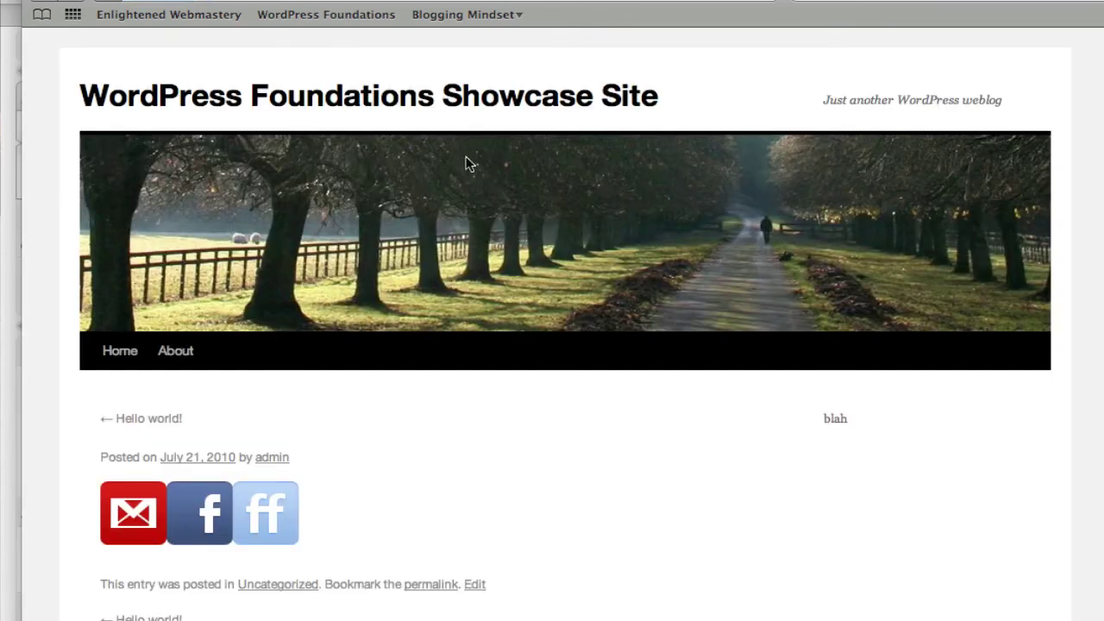
pyautogui.scroll(-3, 418, 239)
pyautogui.scroll(-4, 408, 239)
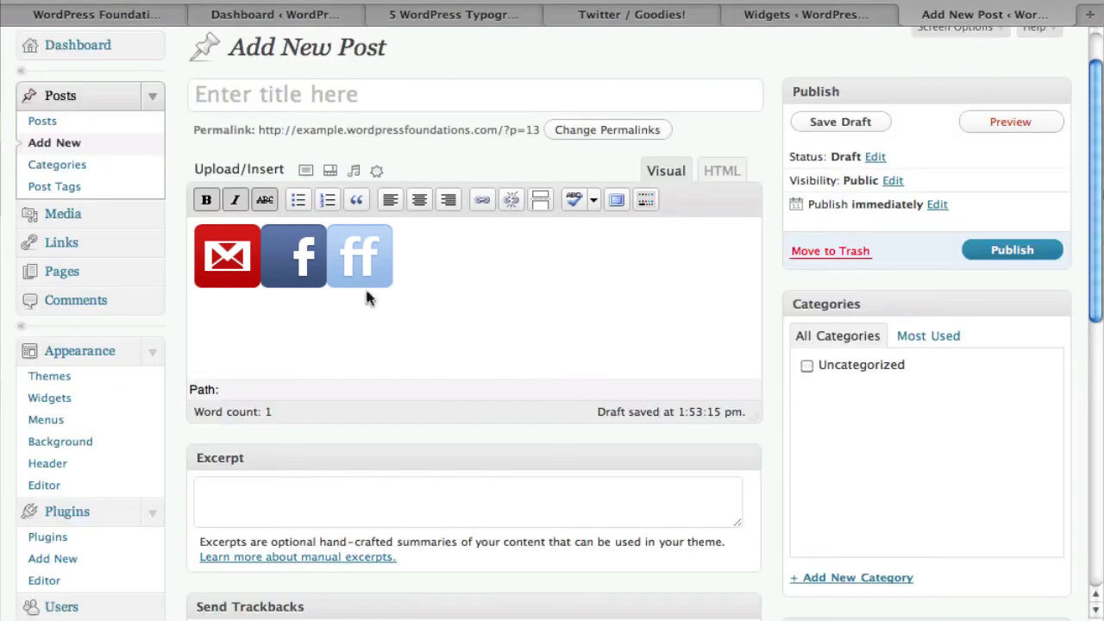
# - Rearrange the icons in the post body into the order facebook, friendfeed, gmail
pyautogui.moveTo(298, 289); pyautogui.dragTo(215, 268)
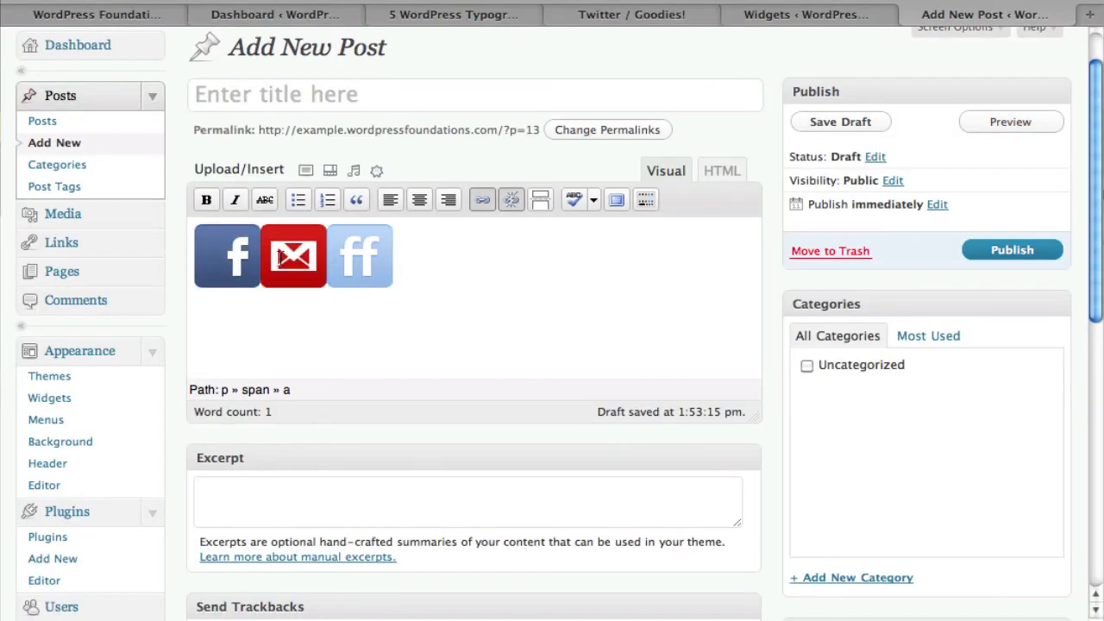
pyautogui.moveTo(281, 256); pyautogui.dragTo(390, 263)
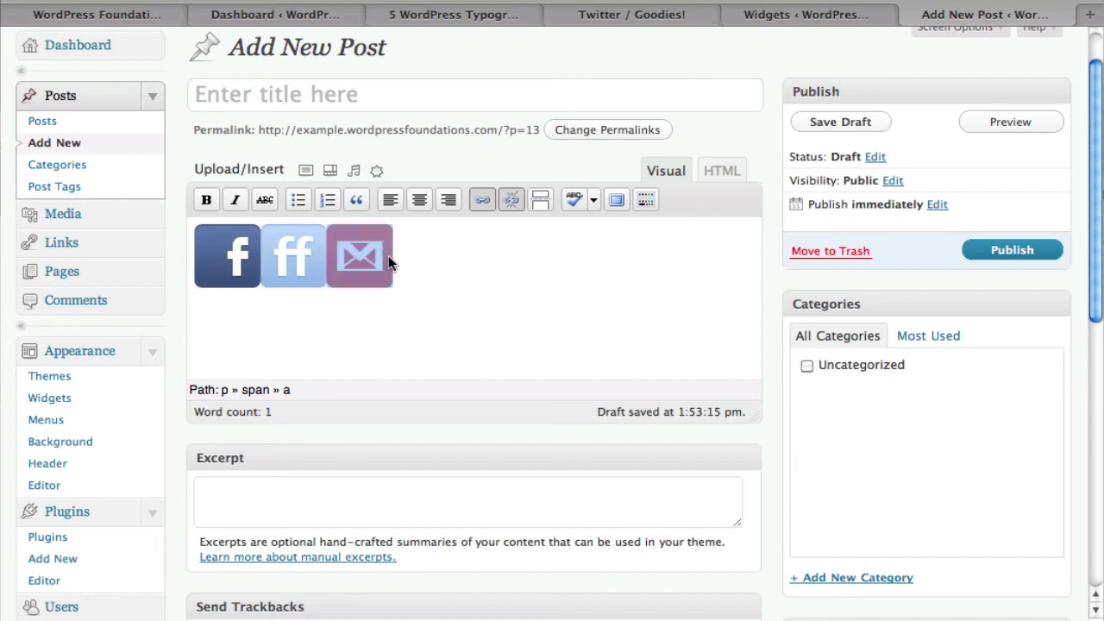
pyautogui.click(274, 311)
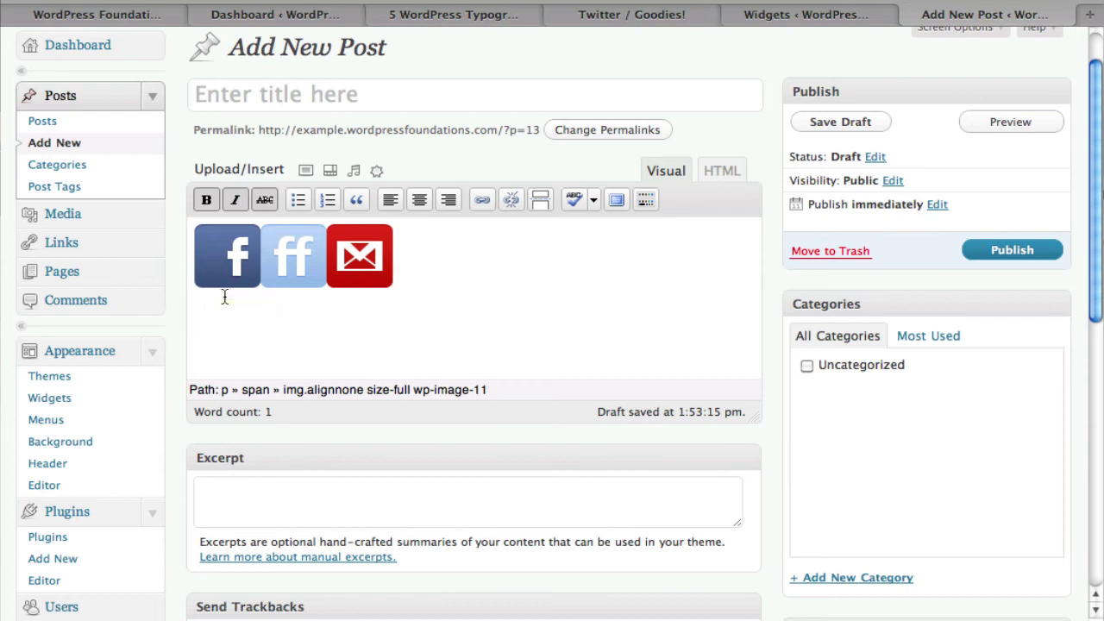
# - Edit the facebook icon's image settings and set its title to "Connect With Me On Facebook"
pyautogui.click(223, 255)
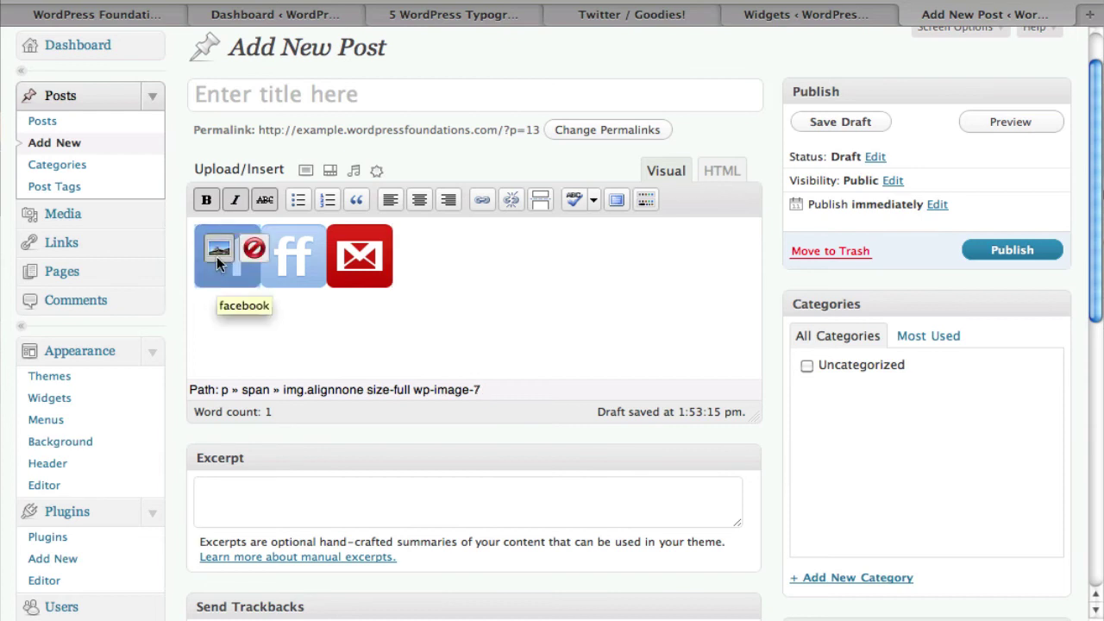
pyautogui.click(217, 250)
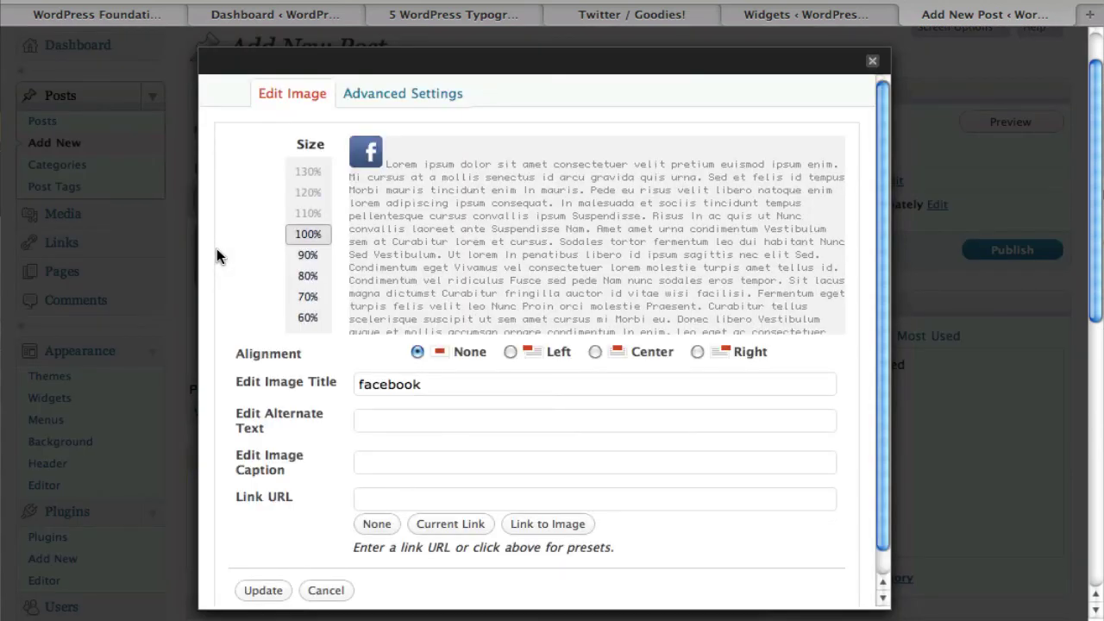
pyautogui.doubleClick(399, 385)
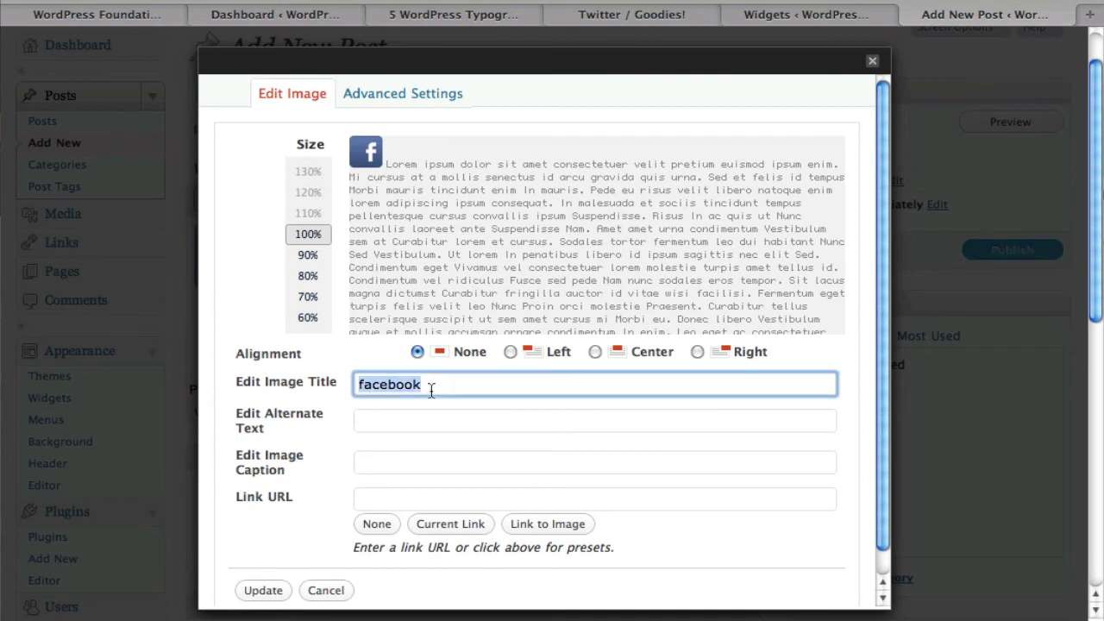
pyautogui.write('Connect WIth')
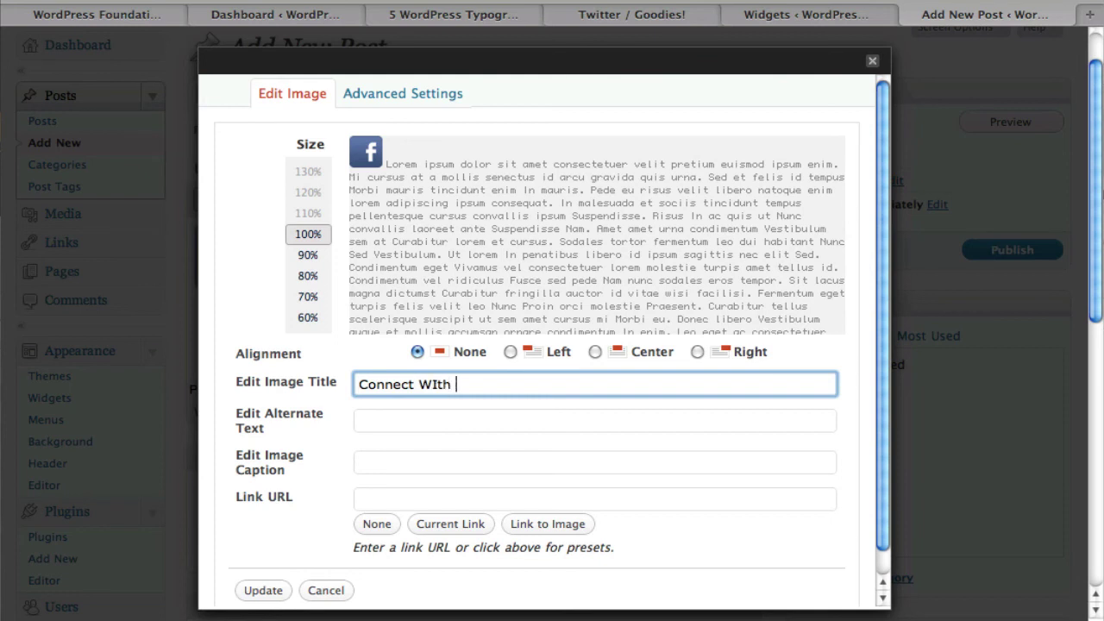
pyautogui.press('BackSpace')
pyautogui.press('BackSpace')
pyautogui.press('BackSpace')
pyautogui.press('BackSpace')
pyautogui.write('idth')
pyautogui.press('BackSpace')
pyautogui.press('BackSpace')
pyautogui.press('BackSpace')
pyautogui.press('BackSpace')
pyautogui.write('th me On F')
pyautogui.press('BackSpace')
pyautogui.press('BackSpace')
pyautogui.press('BackSpace')
pyautogui.press('BackSpace')
pyautogui.write('Me On f')
pyautogui.press('BackSpace')
pyautogui.write('Facebook')
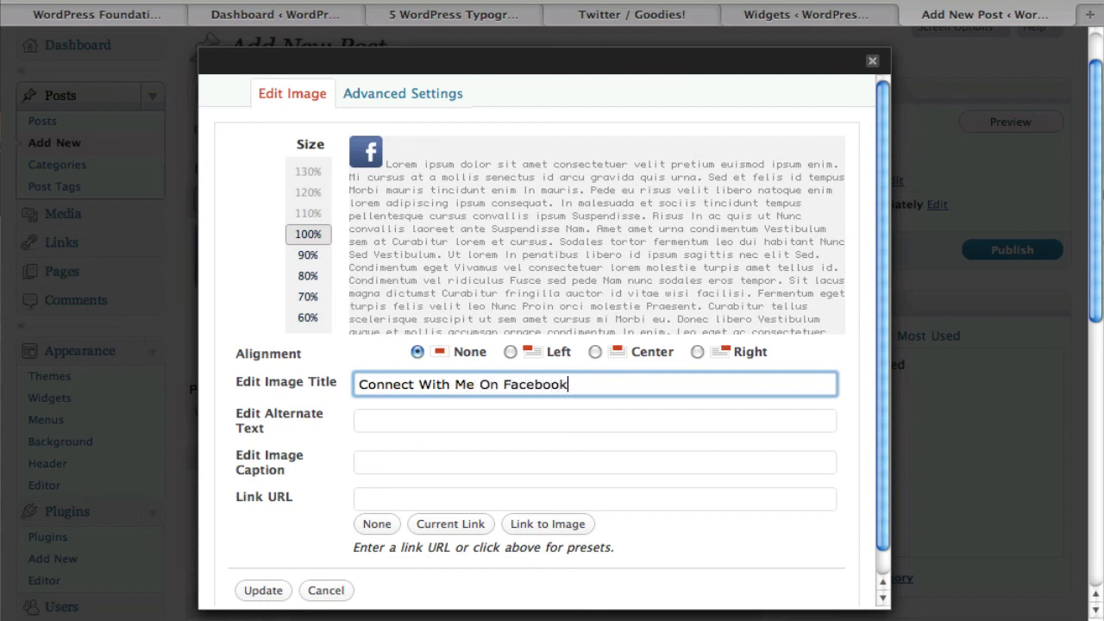
# - Set the facebook icon's alternate text to "Visit my facebook page"
pyautogui.click(360, 419)
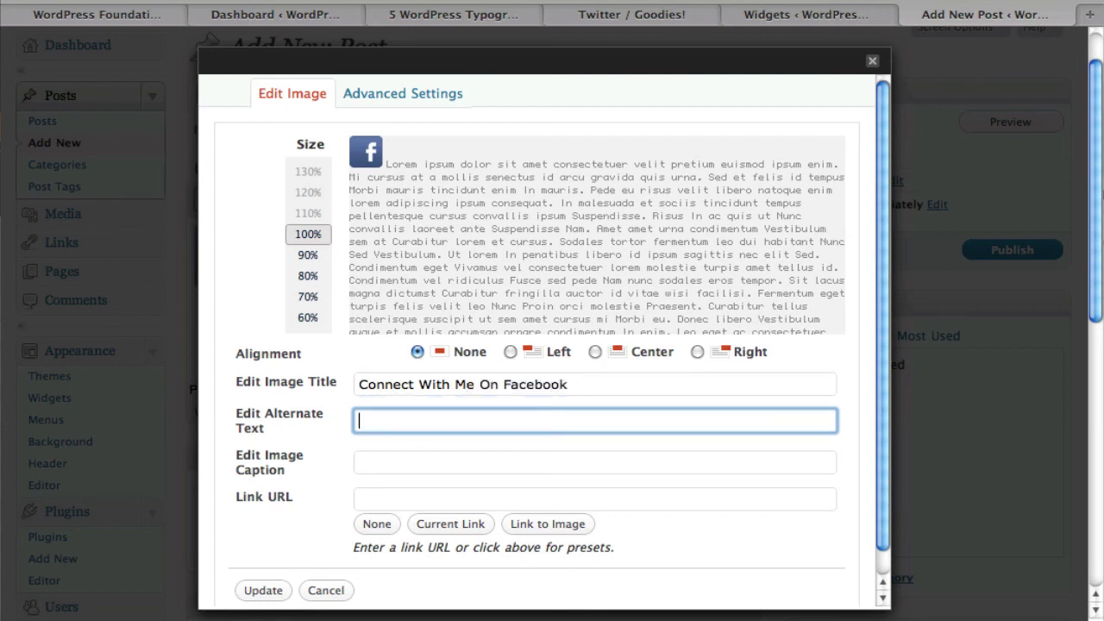
pyautogui.write('Visit my fac')
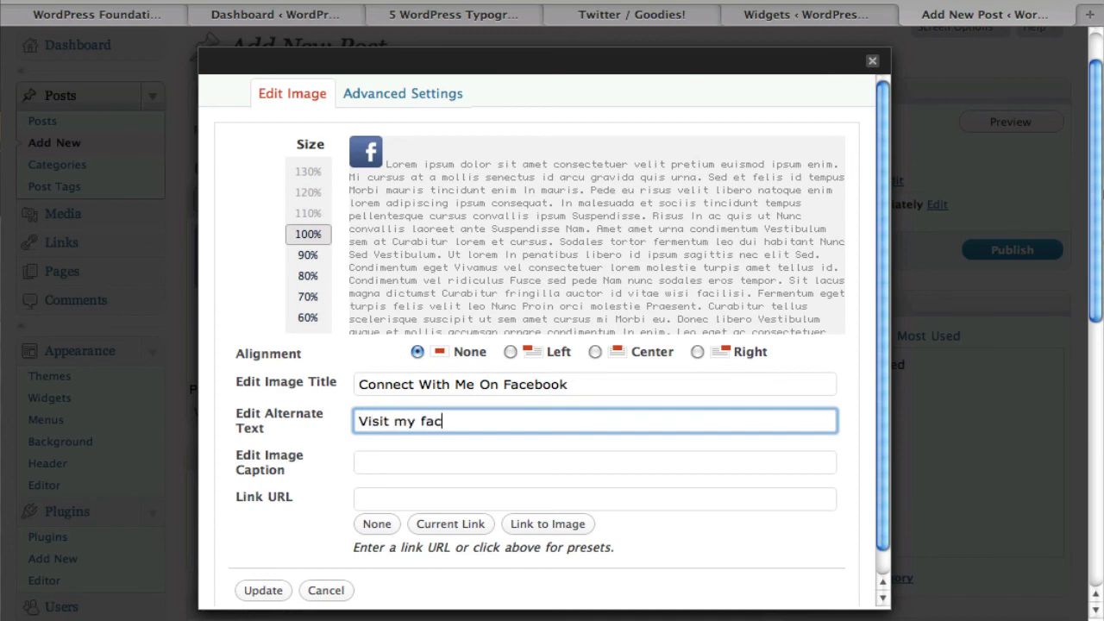
pyautogui.write('ebook page')
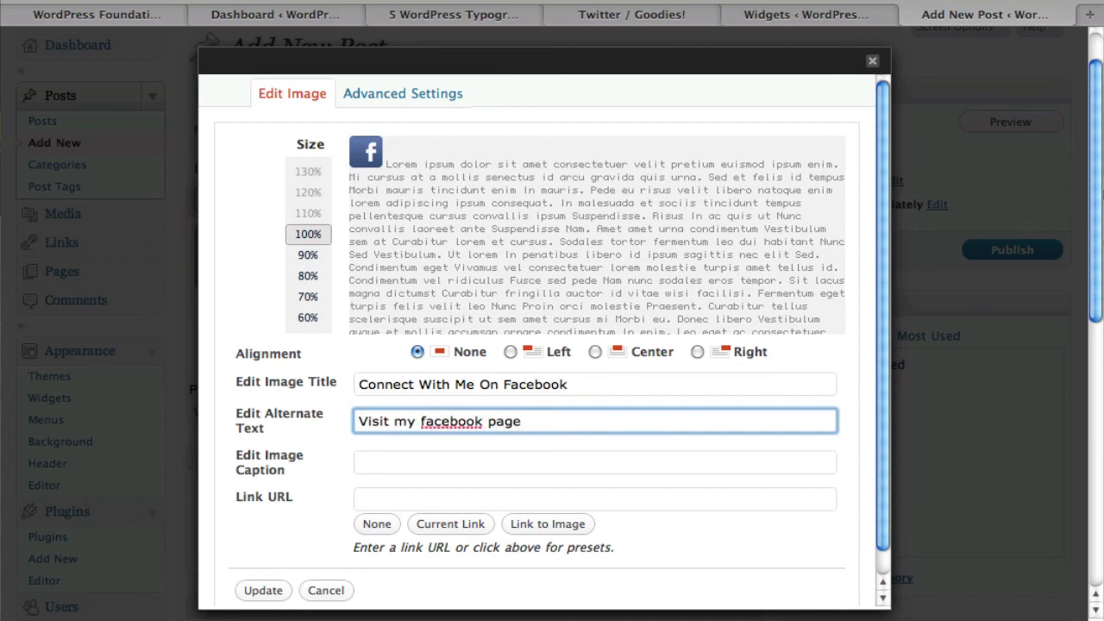
# - Set the facebook icon's link URL to the owner's Facebook profile address and update the image
pyautogui.press('Tab')
pyautogui.press('Tab')
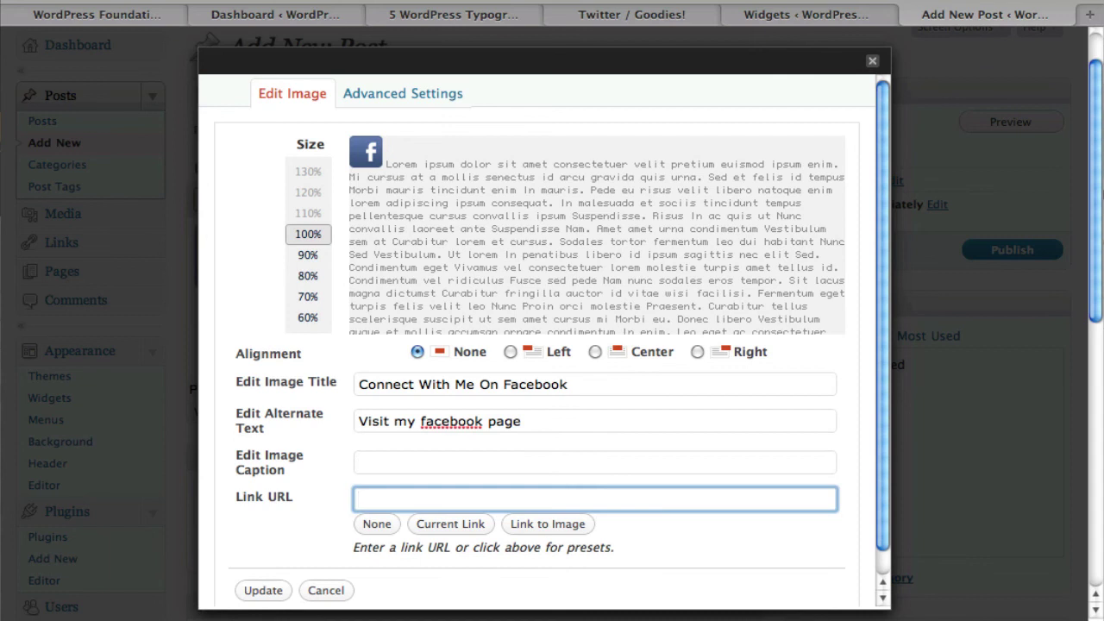
pyautogui.write('http://faceb')
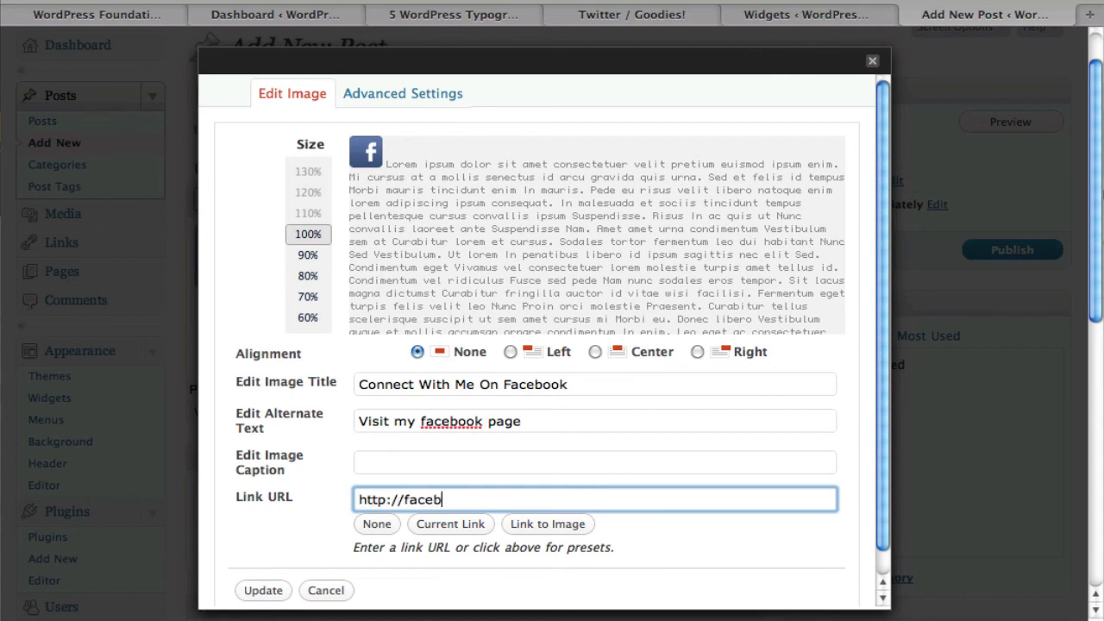
pyautogui.write('ook.com/jasonannas')
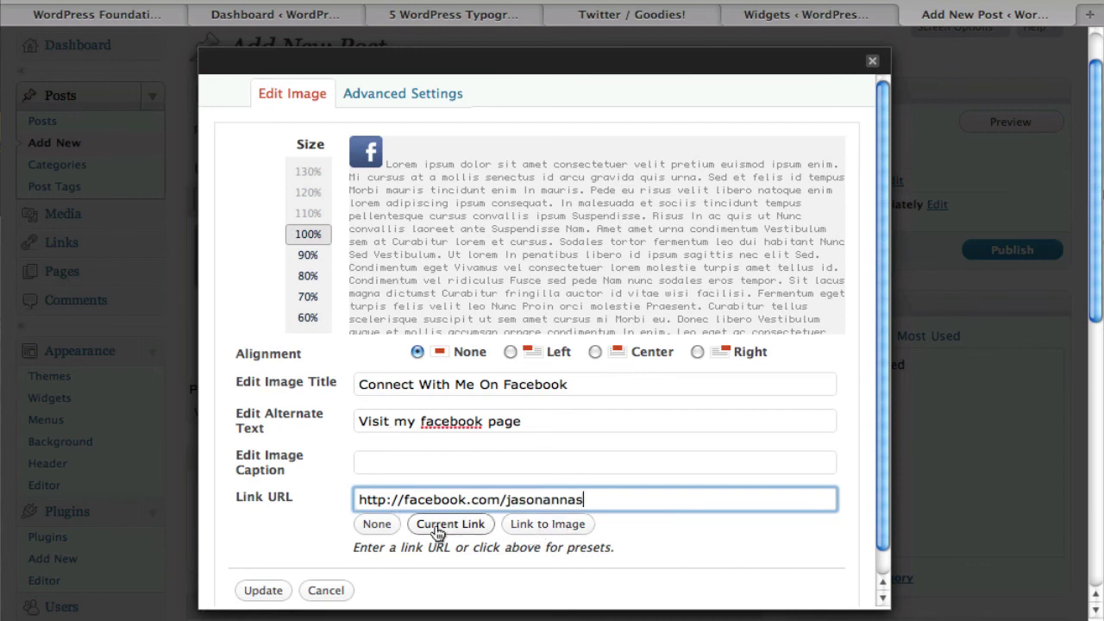
pyautogui.click(263, 592)
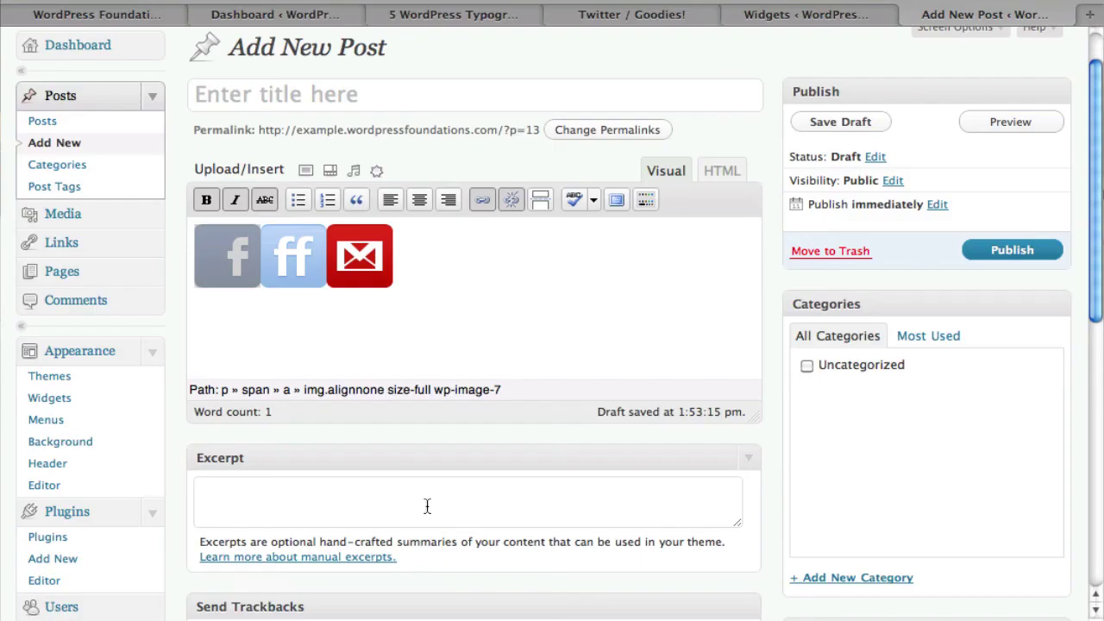
# - Preview the updated post and test the facebook icon's link
pyautogui.click(304, 337)
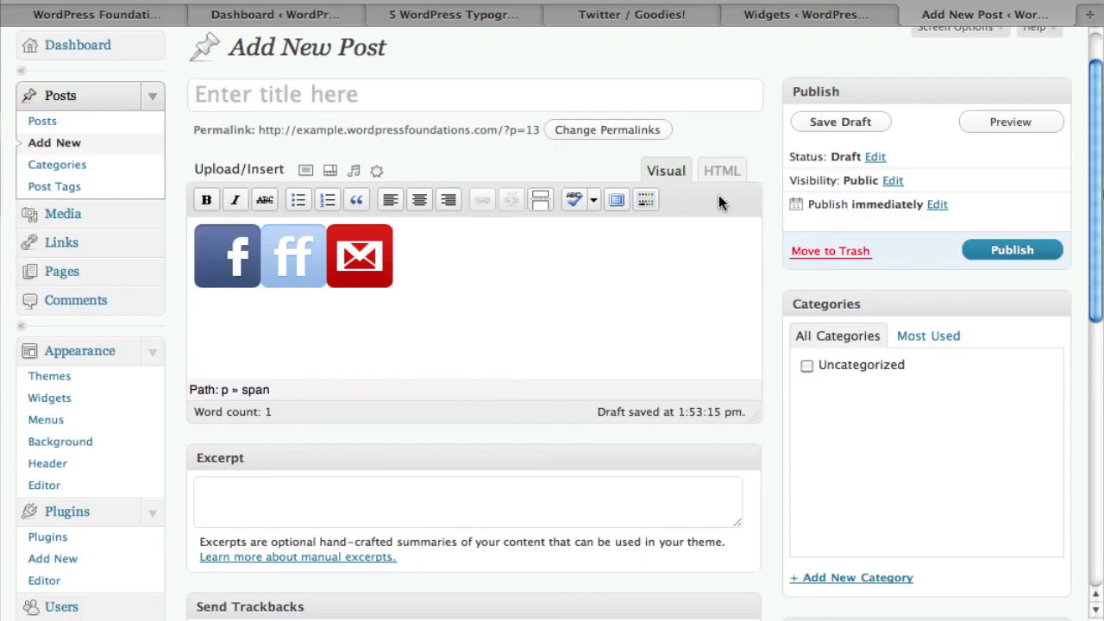
pyautogui.click(975, 125)
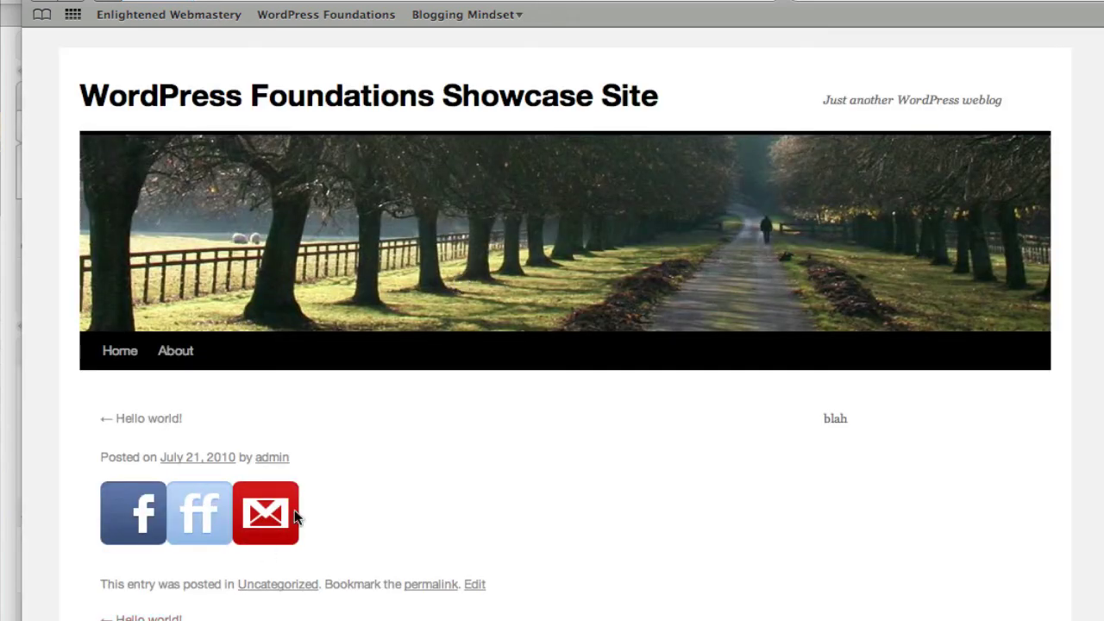
pyautogui.click(134, 522)
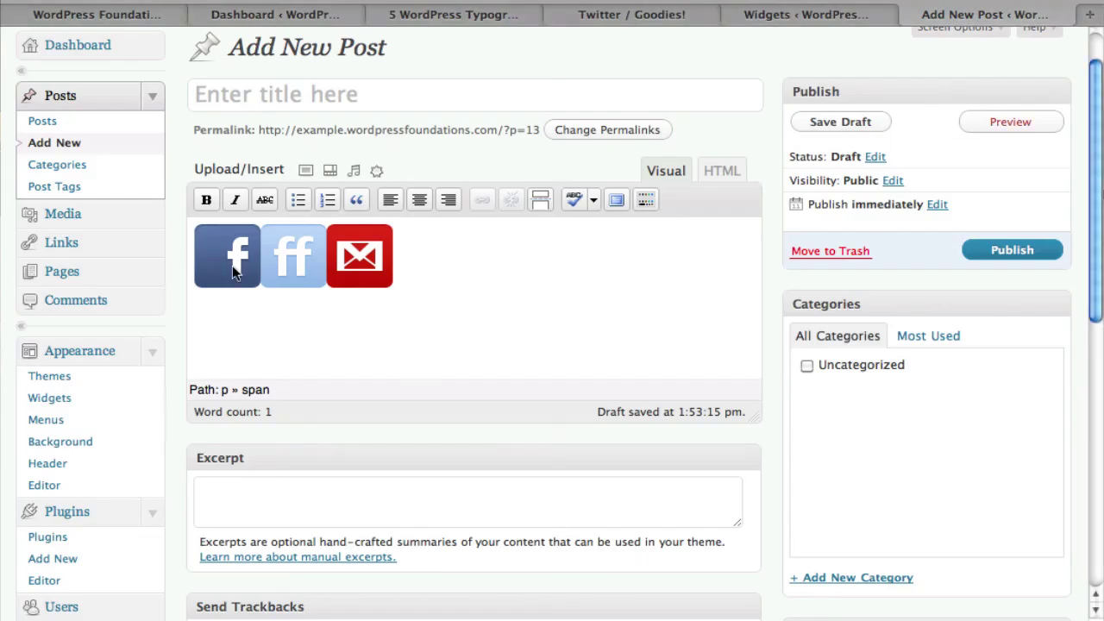
# - Show the post body as HTML and examine the markup of the three icons
pyautogui.click(720, 171)
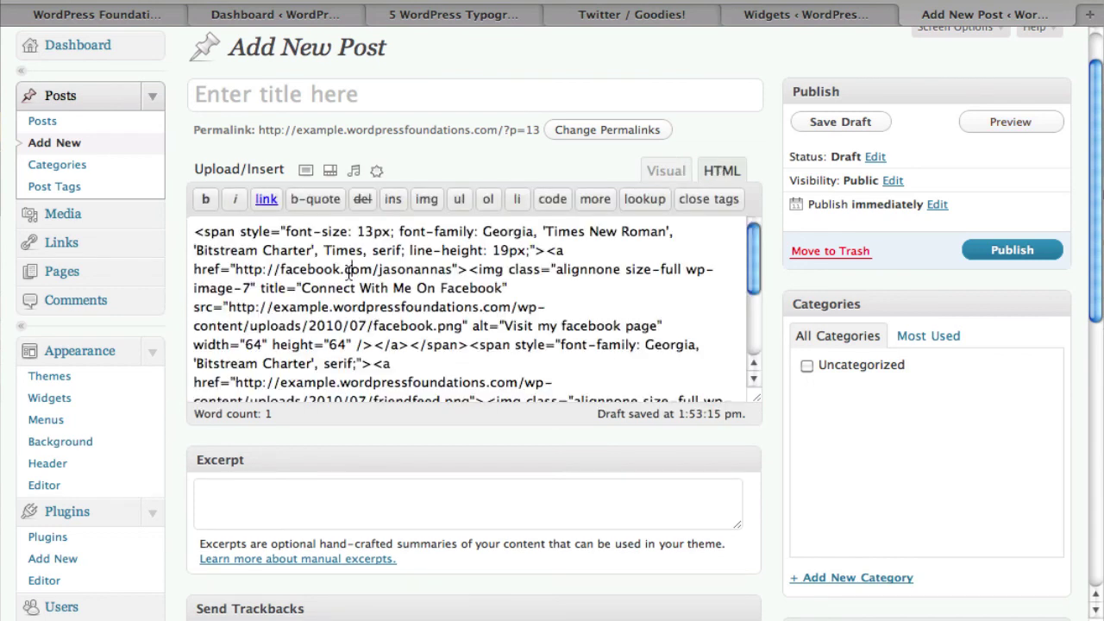
pyautogui.scroll(-10, 348, 269)
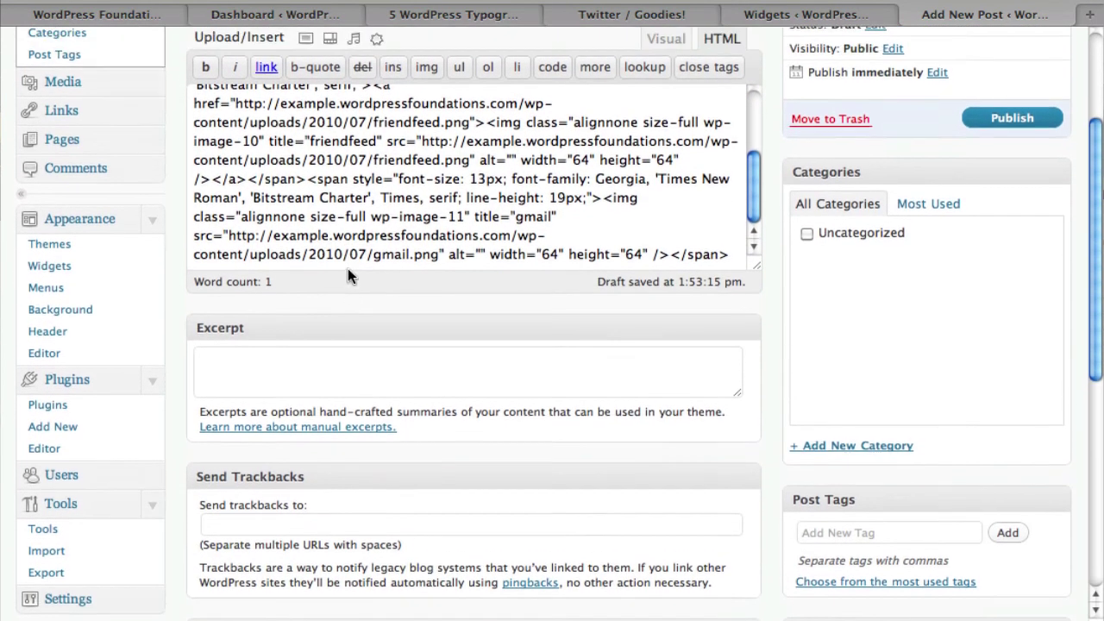
pyautogui.scroll(8, 348, 269)
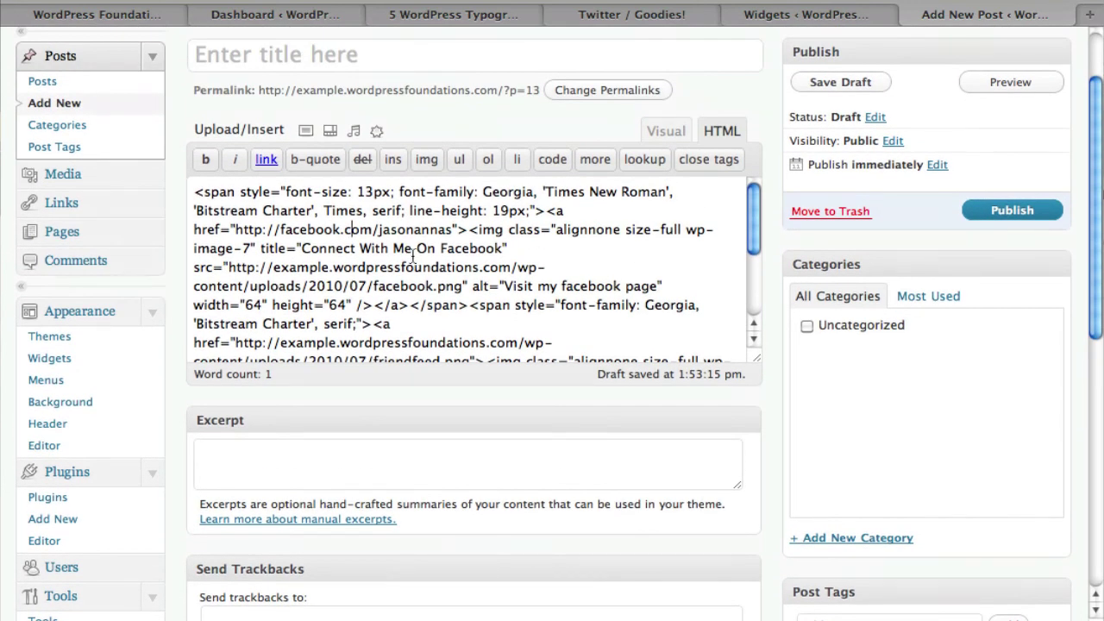
# - Expand the Text widget in the Primary Widget Area on the Widgets page and clear its existing text
pyautogui.click(804, 16)
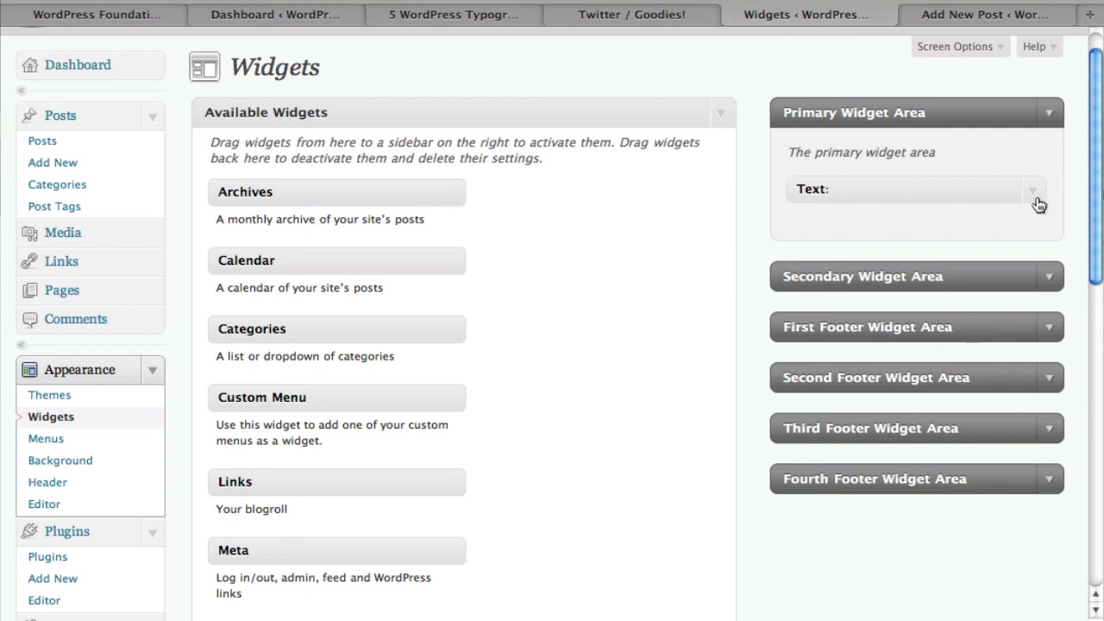
pyautogui.click(1032, 190)
pyautogui.moveTo(759, 367); pyautogui.dragTo(419, 236)
pyautogui.press('BackSpace')
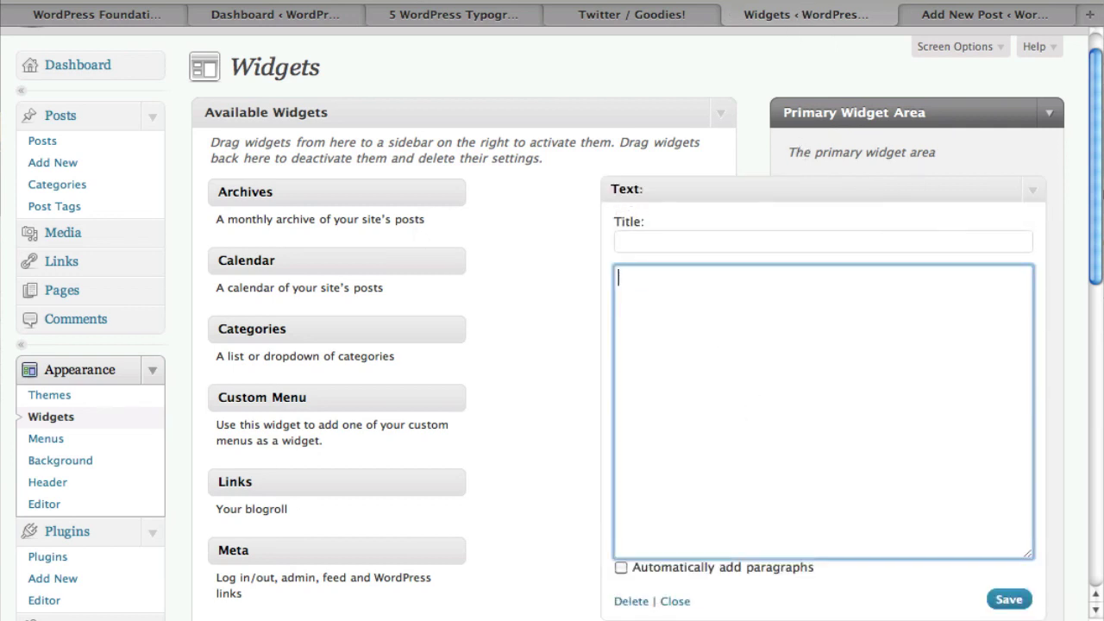
# - Copy the post's entire HTML markup into the sidebar Text widget's empty content box and save the widget
pyautogui.click(973, 15)
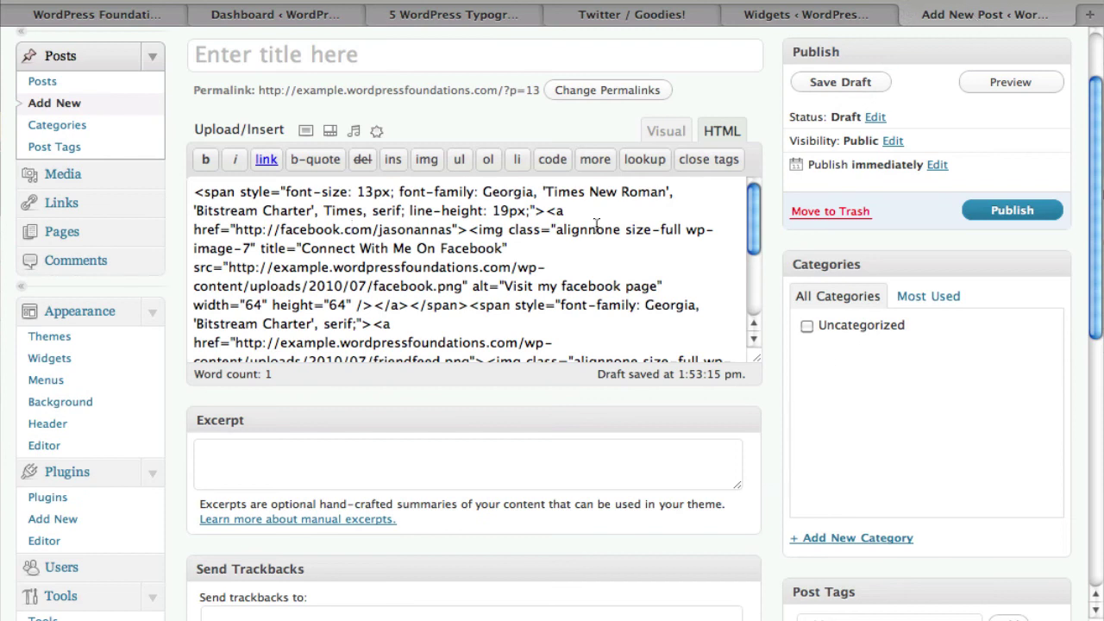
pyautogui.press('super+a')
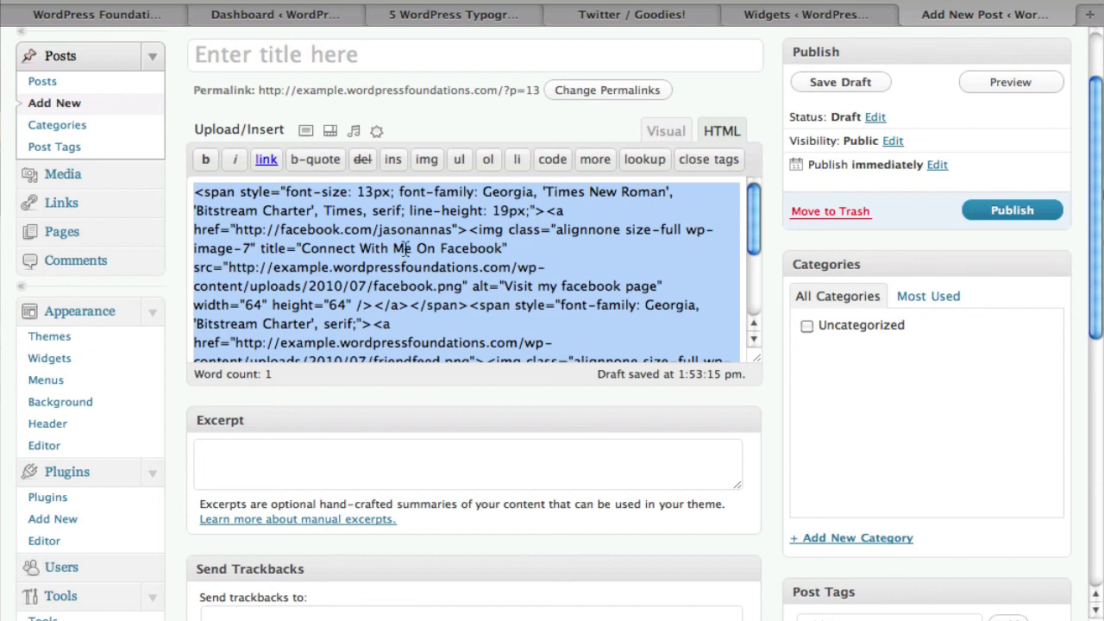
pyautogui.rightClick(405, 248)
pyautogui.click(440, 355)
pyautogui.click(790, 19)
pyautogui.rightClick(756, 380)
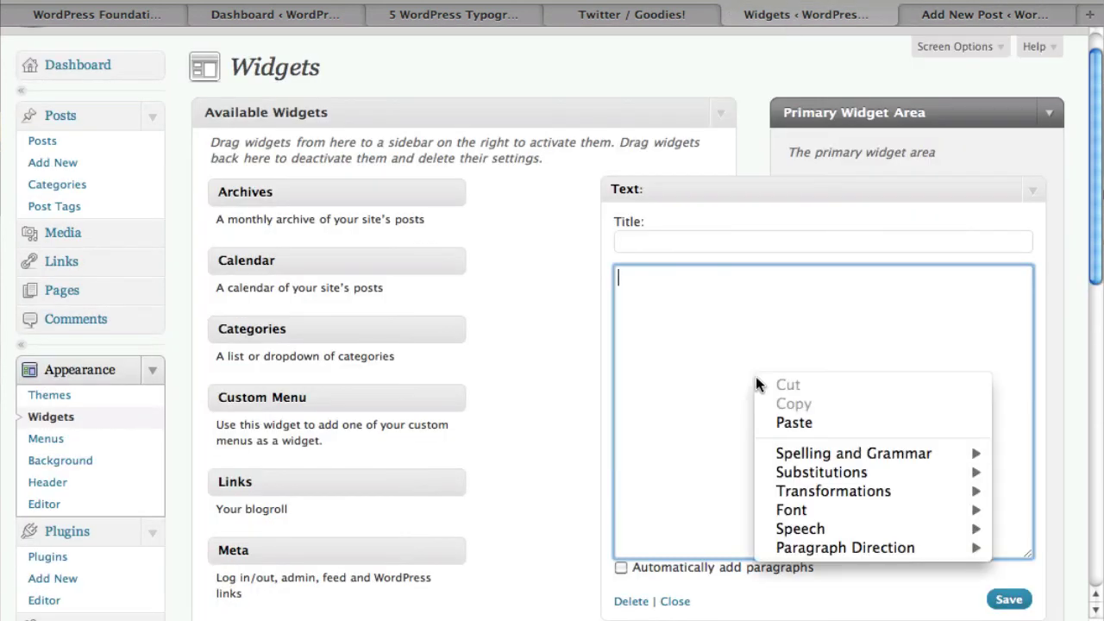
pyautogui.click(789, 422)
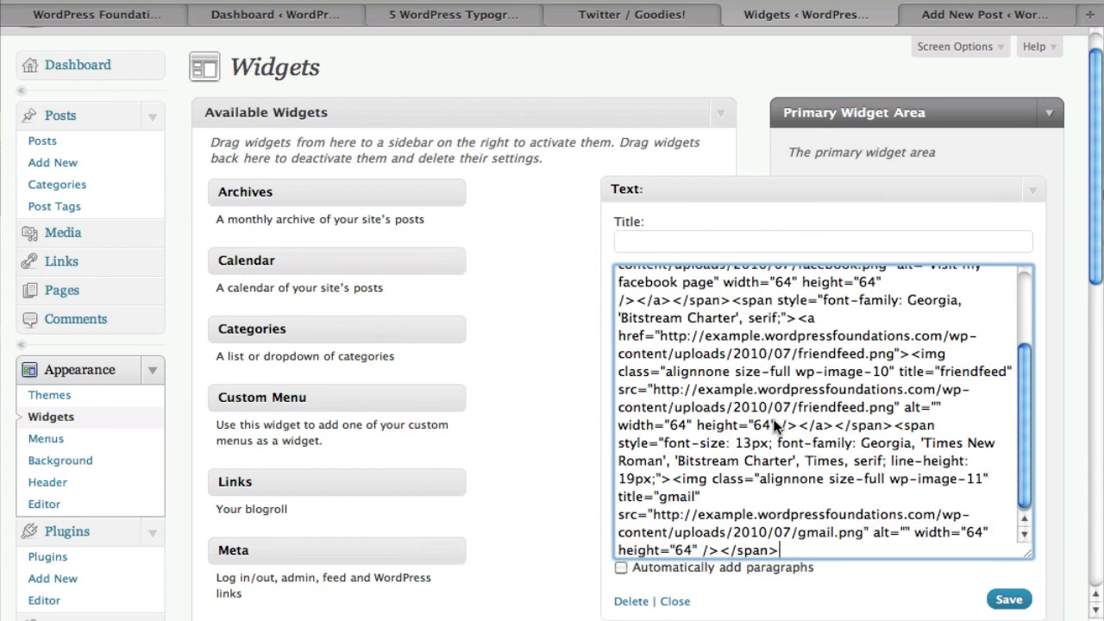
pyautogui.click(1009, 599)
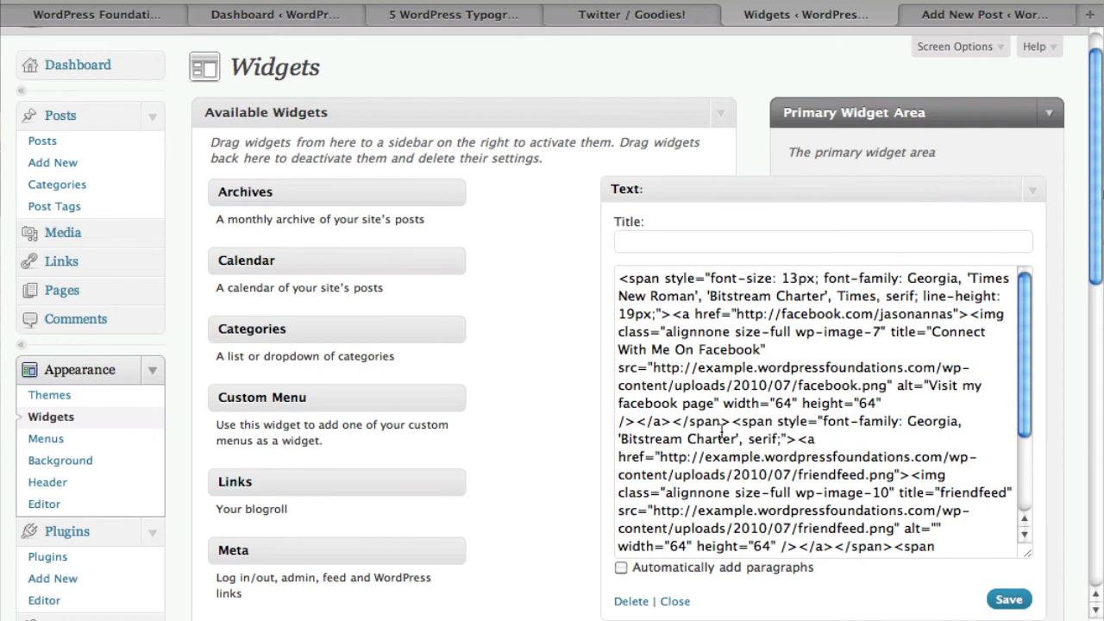
# - Reload the WordPress Foundations Showcase Site home page to check the sidebar text widget
pyautogui.click(83, 15)
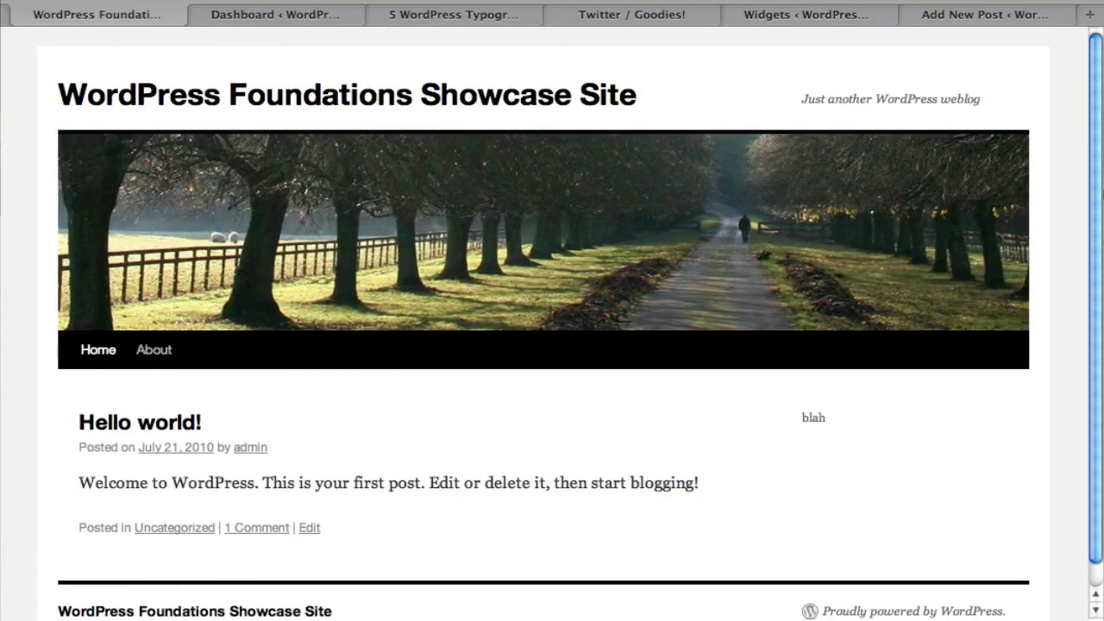
pyautogui.rightClick(101, 58)
pyautogui.click(134, 73)
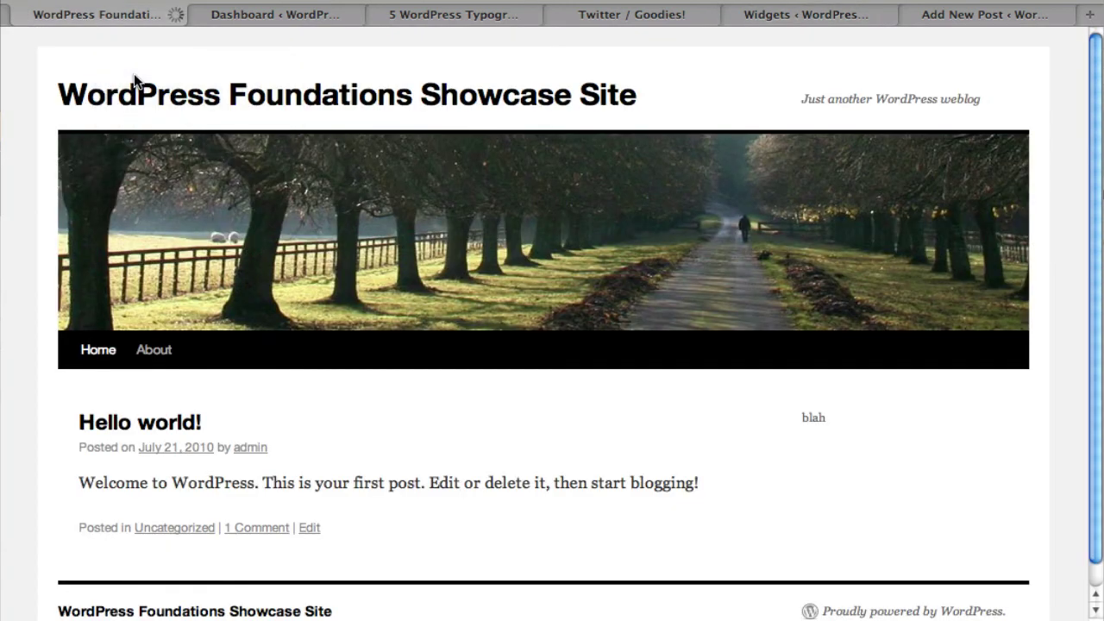